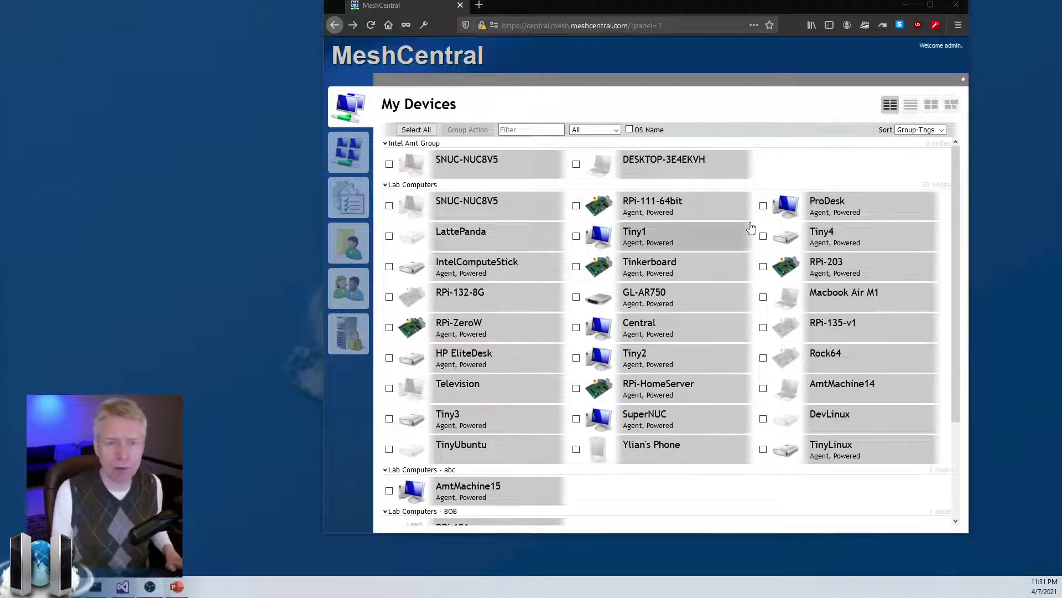
# Replace panel=1 with mobile=1 in the portal address to load the mobile device list
pyautogui.moveTo(703, 9); pyautogui.dragTo(707, 25)
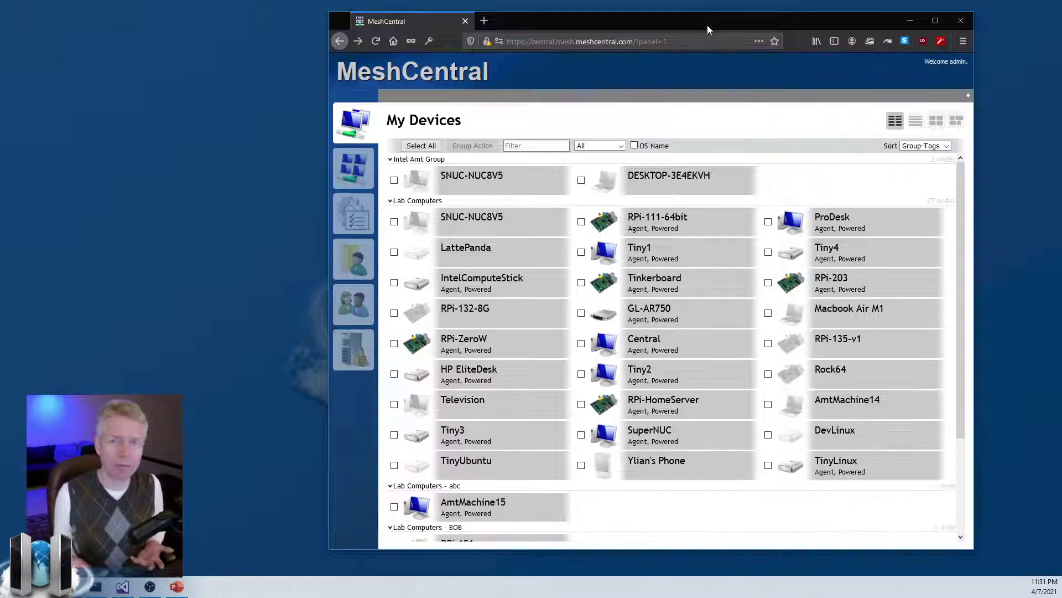
pyautogui.click(642, 42)
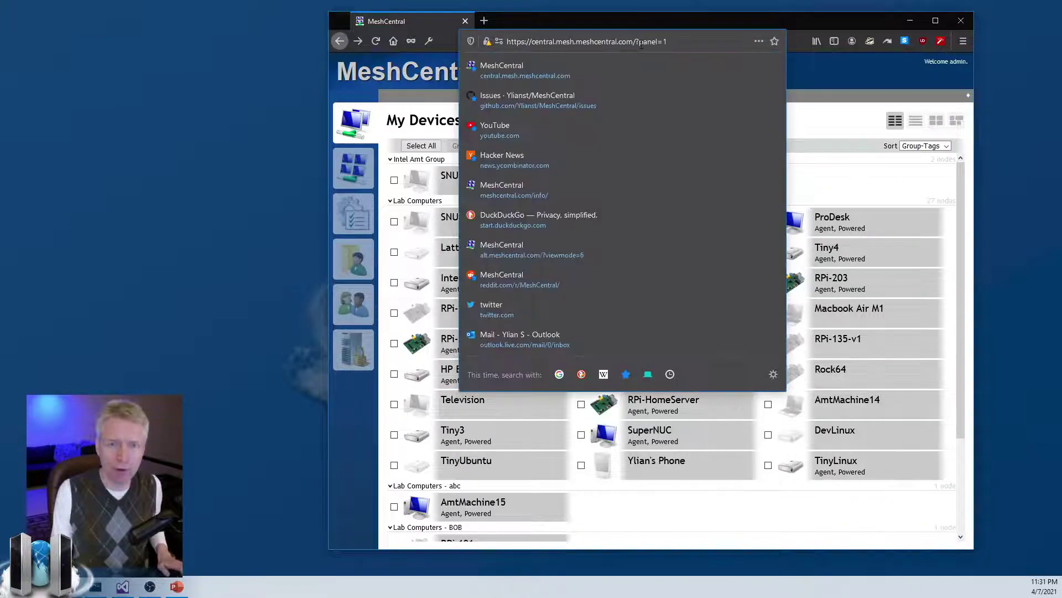
pyautogui.moveTo(639, 42); pyautogui.dragTo(753, 44)
pyautogui.press('BackSpace')
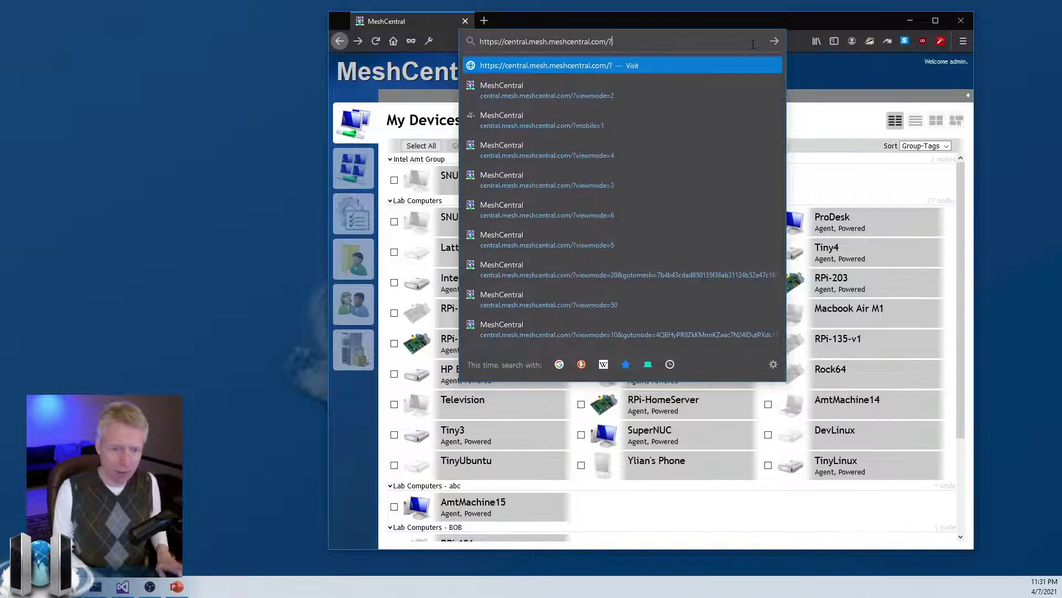
pyautogui.write('mobile=1')
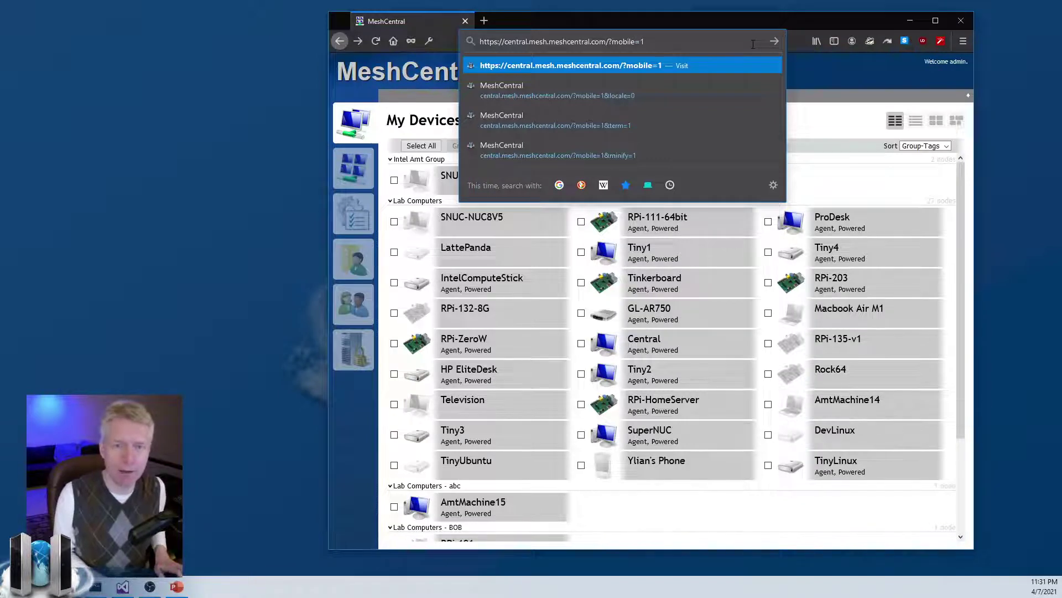
pyautogui.press('Left')
pyautogui.press('Left')
pyautogui.press('Left')
pyautogui.press('Left')
pyautogui.press('Left')
pyautogui.press('Left')
pyautogui.press('Left')
pyautogui.press('Left')
pyautogui.press('Return')
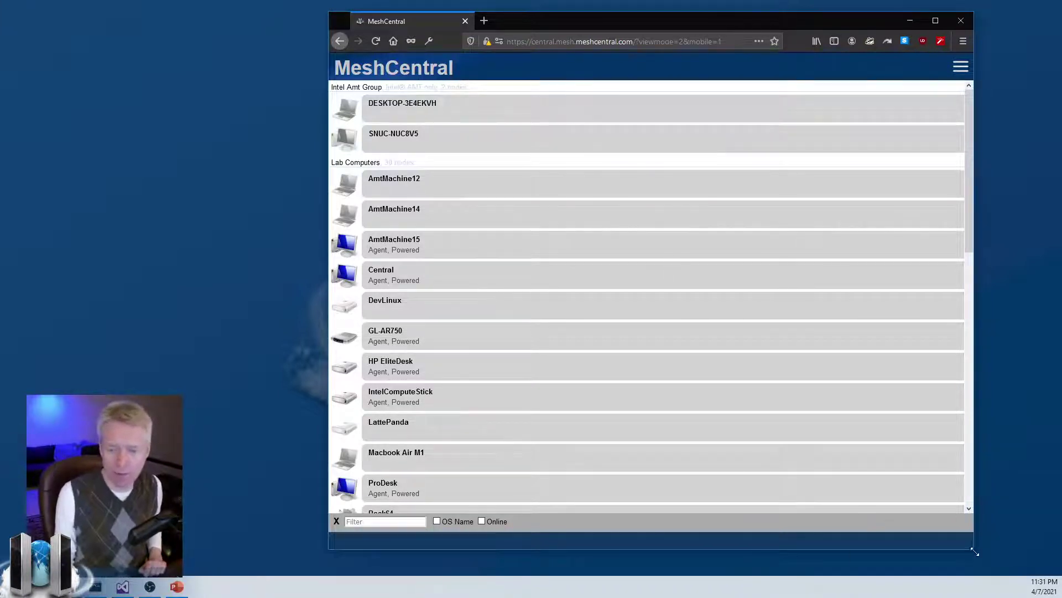
# Narrow the browser window to phone width to preview the mobile device list
pyautogui.moveTo(975, 552); pyautogui.dragTo(641, 546)
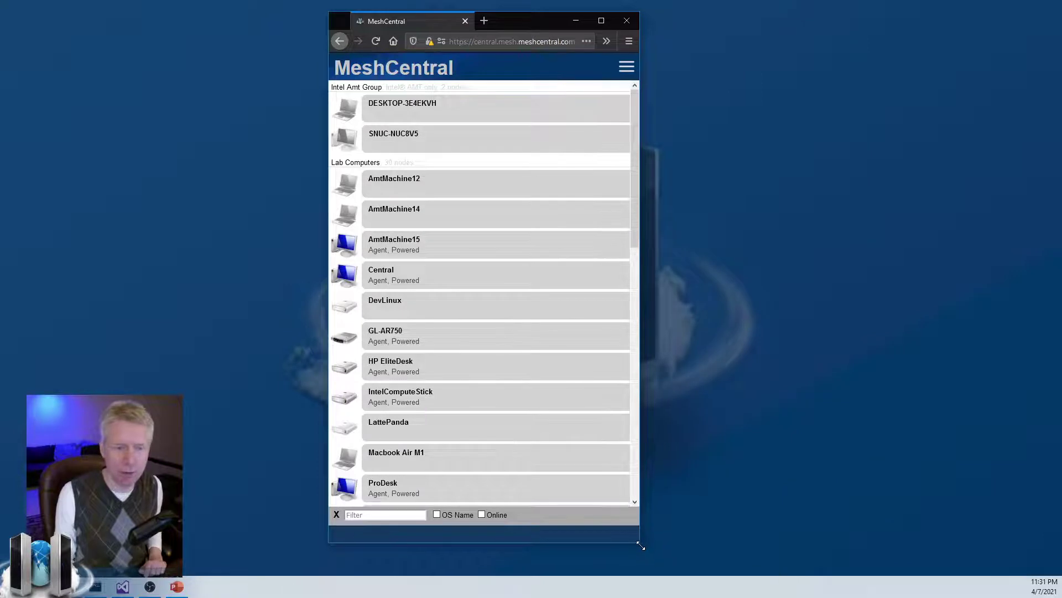
pyautogui.moveTo(520, 24); pyautogui.dragTo(536, 31)
pyautogui.scroll(-15, 534, 348)
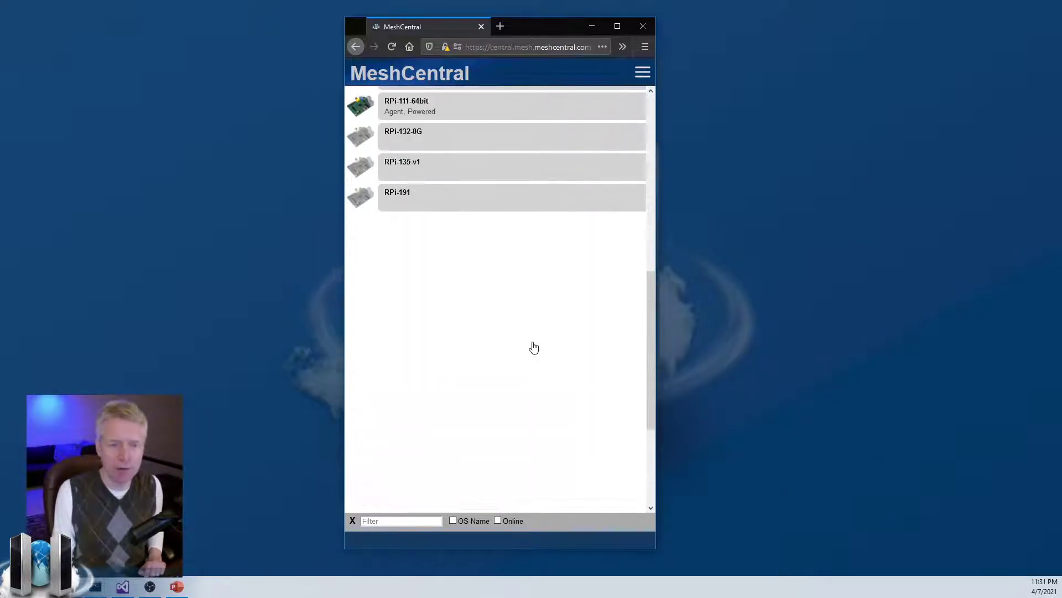
pyautogui.scroll(10, 534, 348)
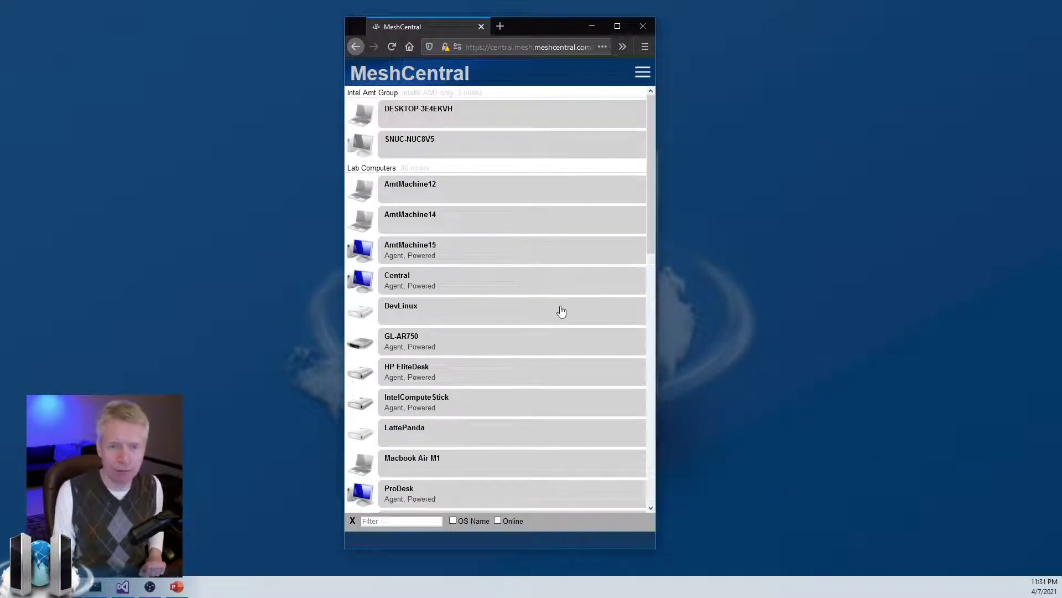
# Remove the viewmode and mobile parameters from the address and reload the desktop My Devices page
pyautogui.click(579, 47)
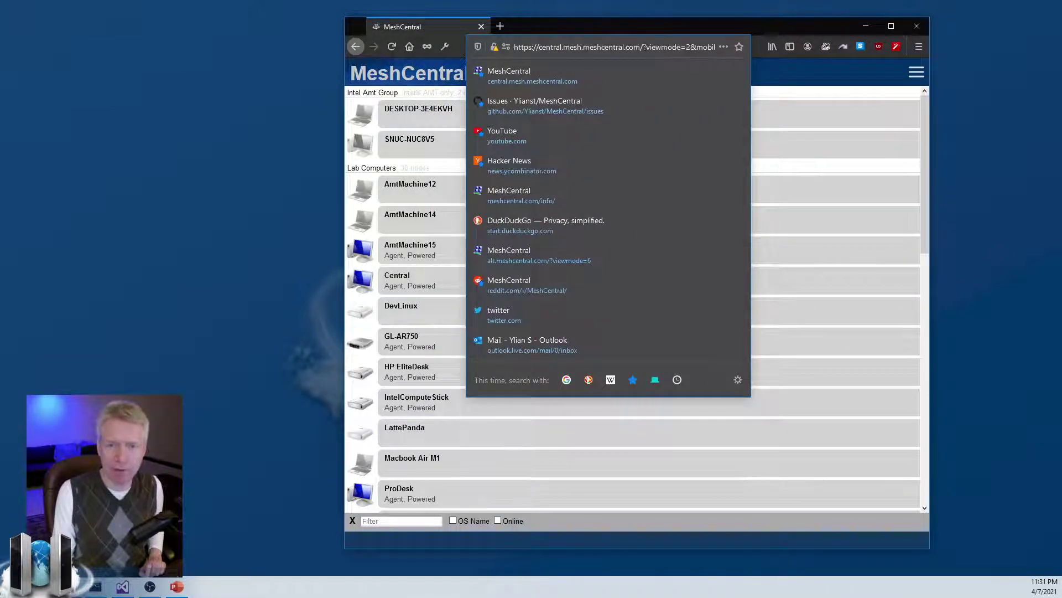
pyautogui.moveTo(643, 47); pyautogui.dragTo(961, 55)
pyautogui.press('BackSpace')
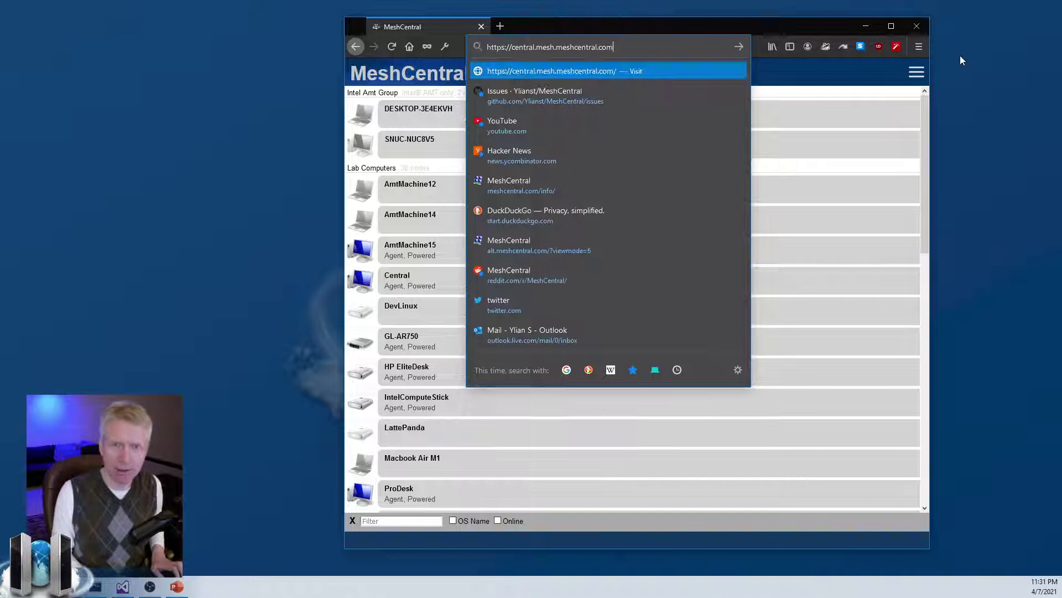
pyautogui.press('Return')
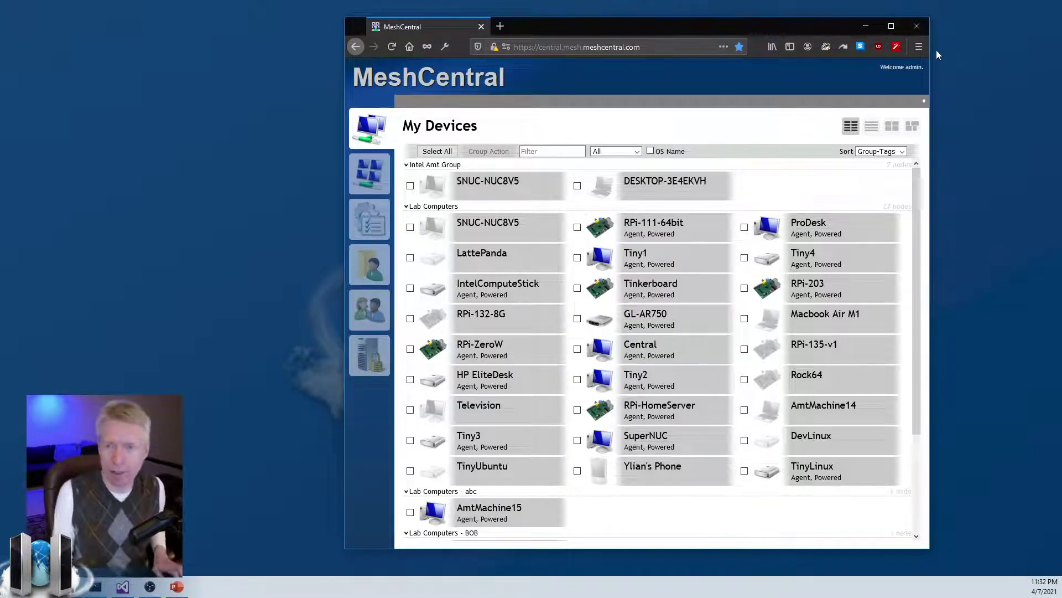
# Enable Firefox Responsive Design Mode as an iPhone 6/7/8 (414×736) and reload MeshCentral
pyautogui.click(919, 47)
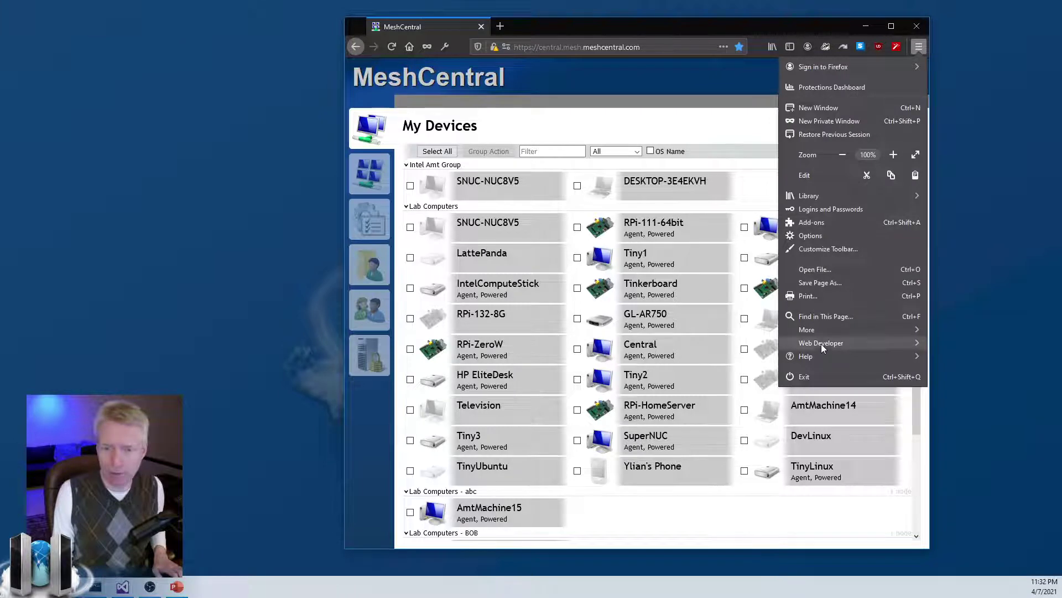
pyautogui.click(821, 344)
pyautogui.click(832, 90)
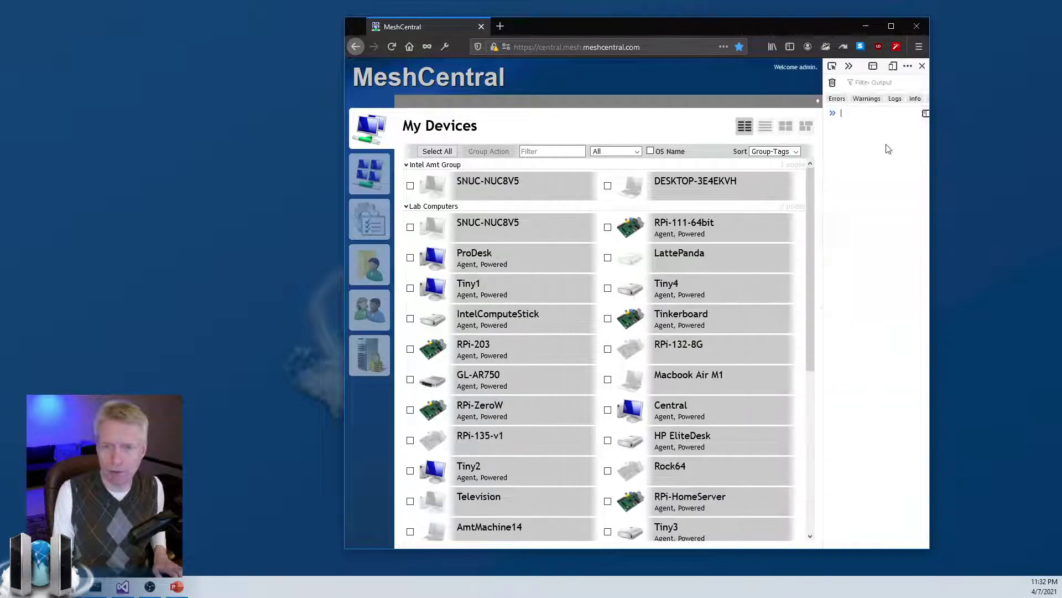
pyautogui.click(893, 66)
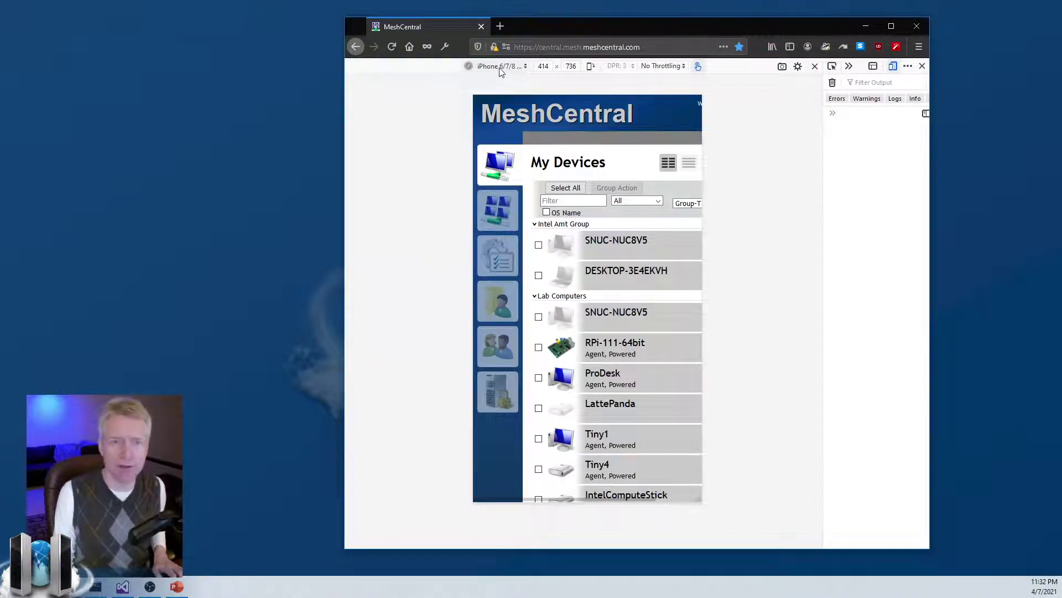
pyautogui.click(391, 46)
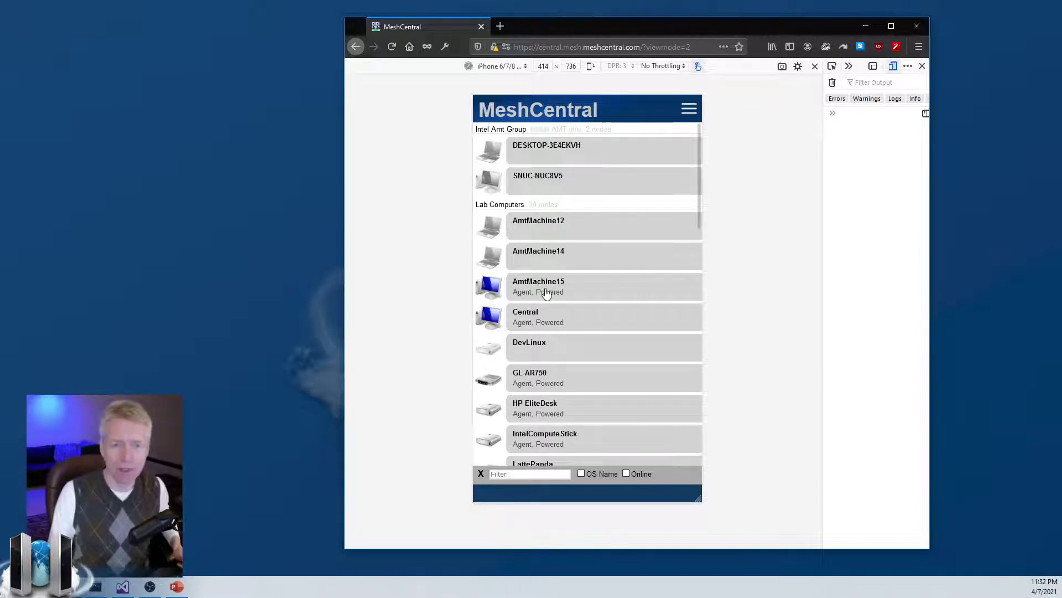
pyautogui.scroll(-6, 602, 265)
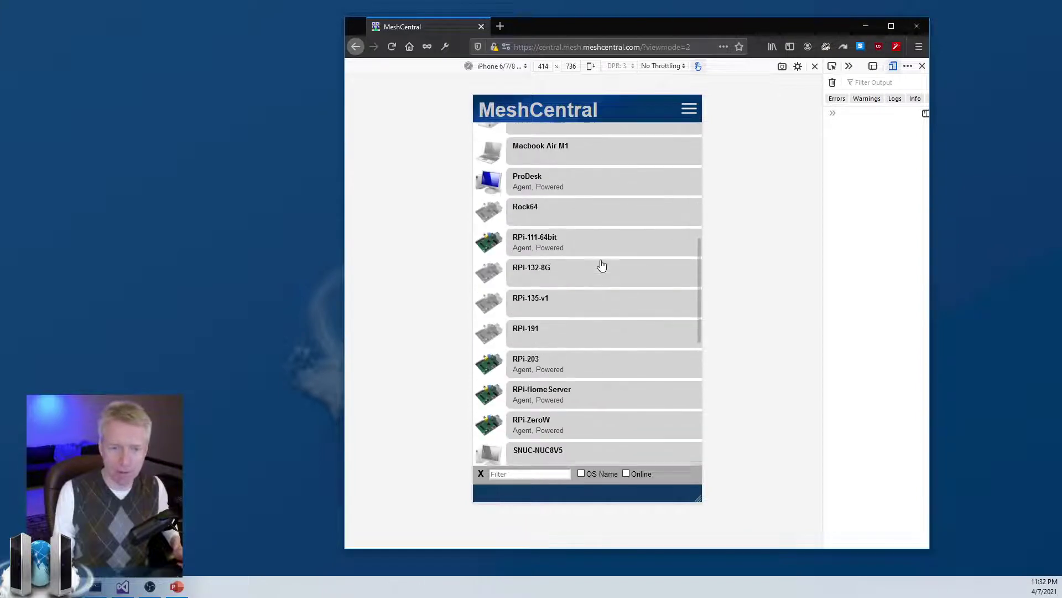
pyautogui.scroll(4, 602, 267)
pyautogui.scroll(3, 602, 267)
pyautogui.scroll(-10, 601, 271)
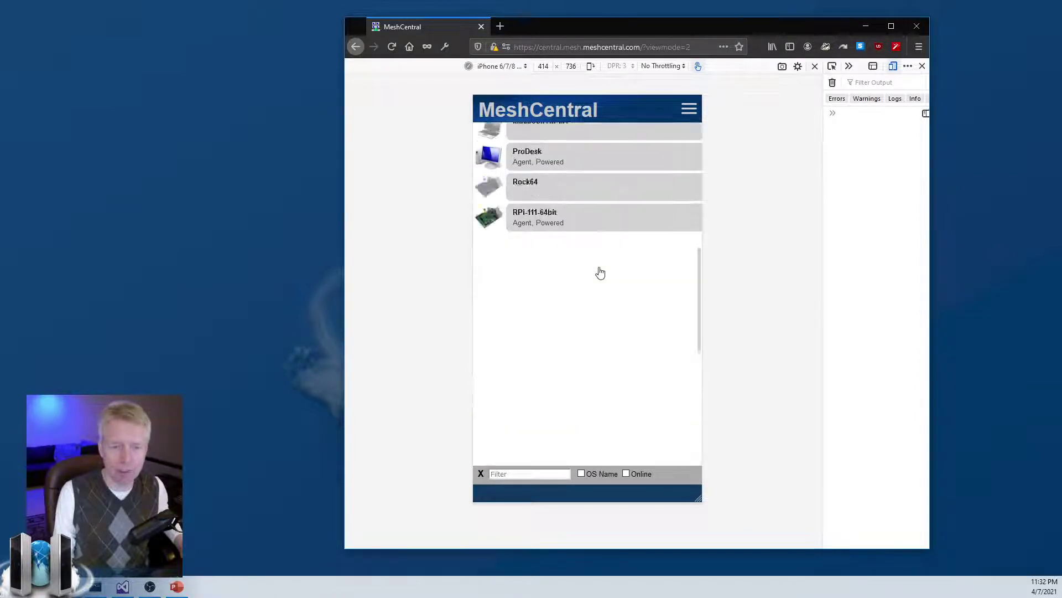
pyautogui.scroll(9, 601, 275)
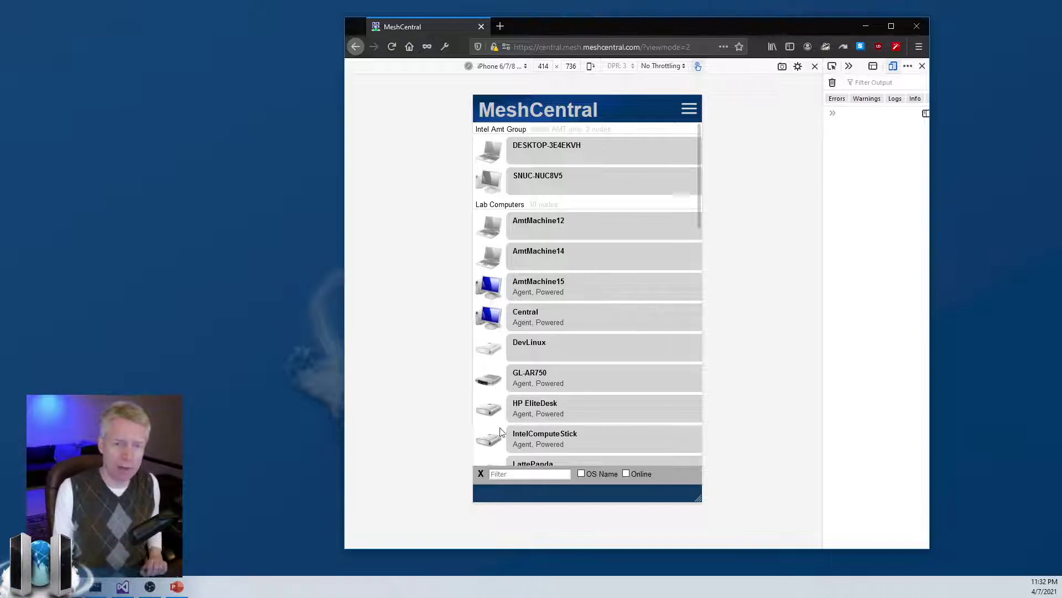
pyautogui.scroll(-10, 606, 444)
pyautogui.scroll(10, 605, 437)
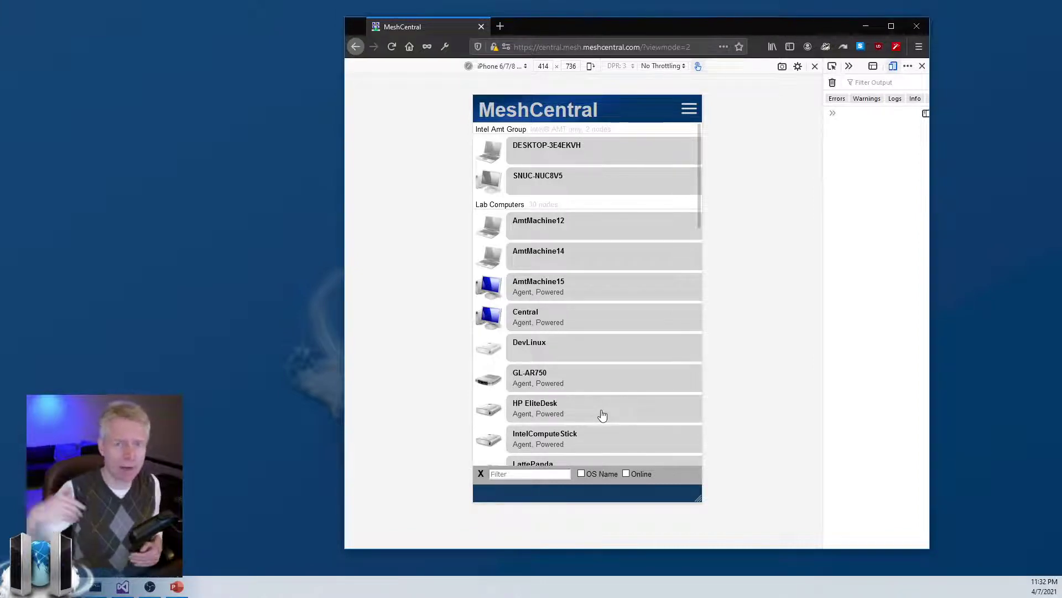
pyautogui.scroll(-10, 603, 415)
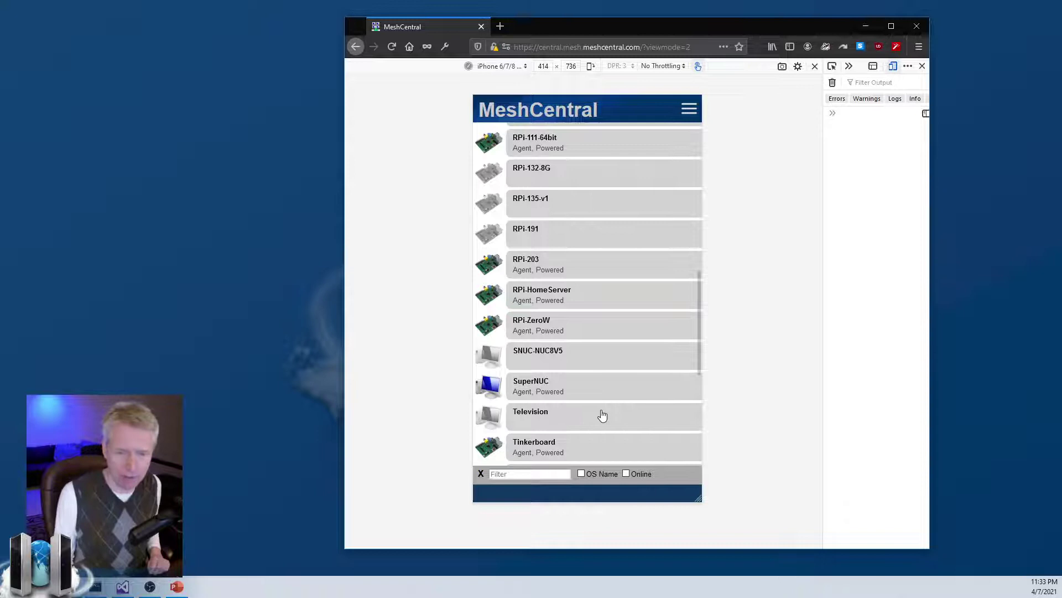
pyautogui.scroll(-3, 601, 415)
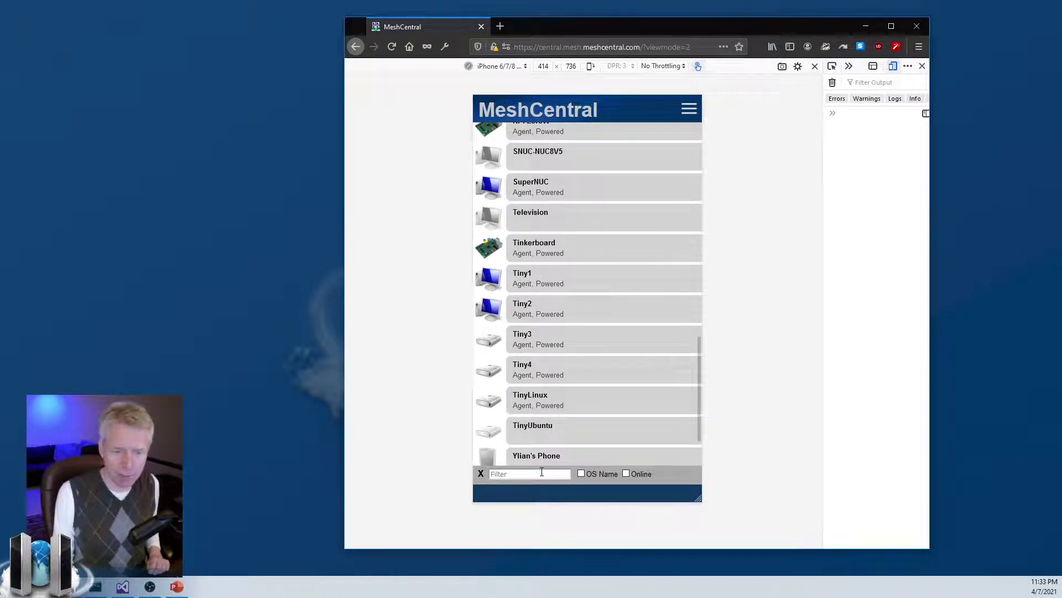
pyautogui.click(627, 474)
pyautogui.scroll(5, 605, 419)
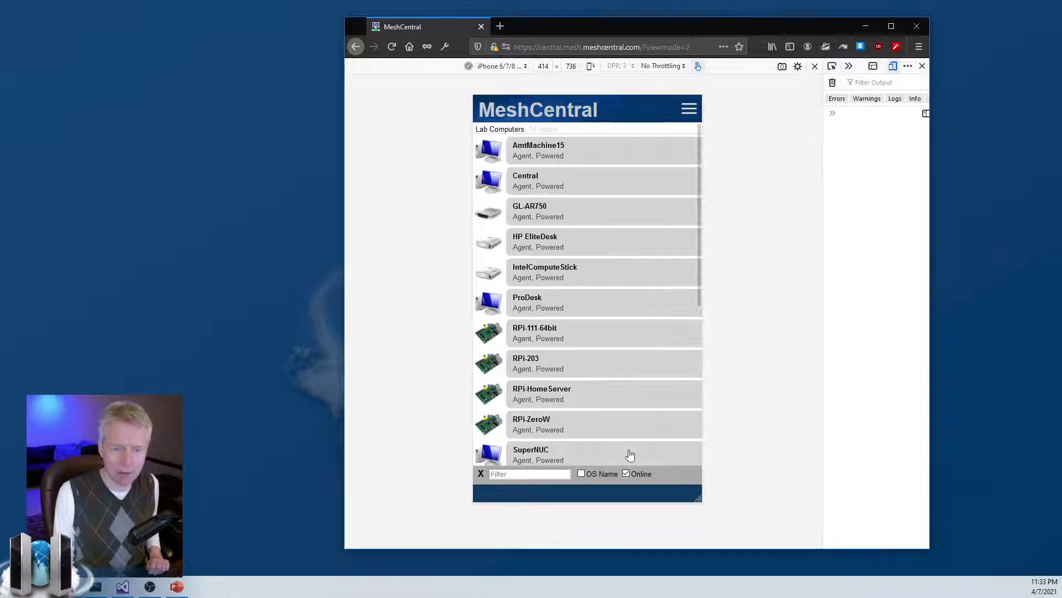
# Show offline devices again, then visit My Files and the My Account page
pyautogui.click(626, 473)
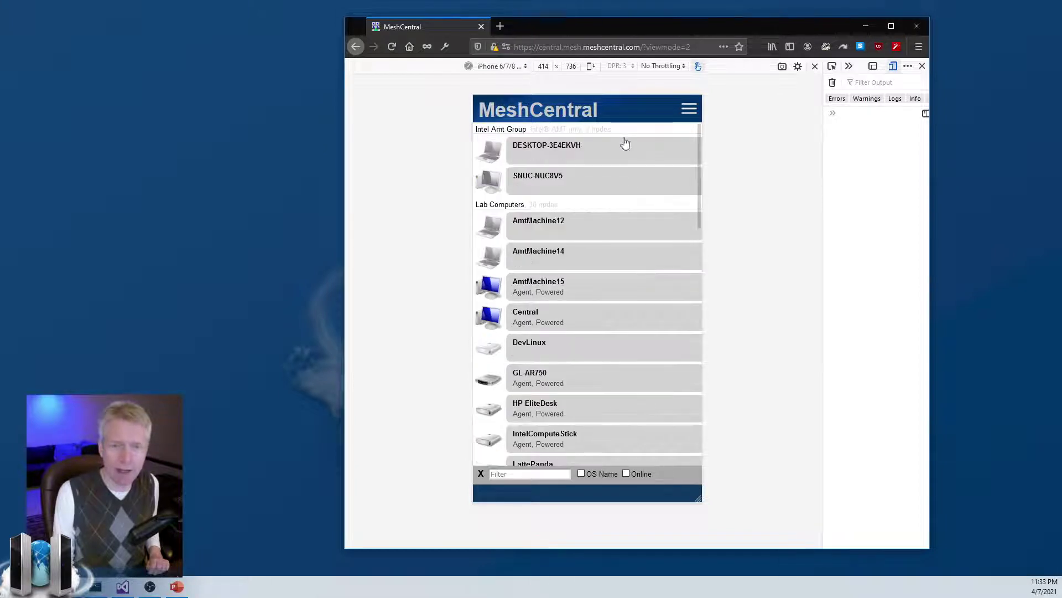
pyautogui.click(690, 111)
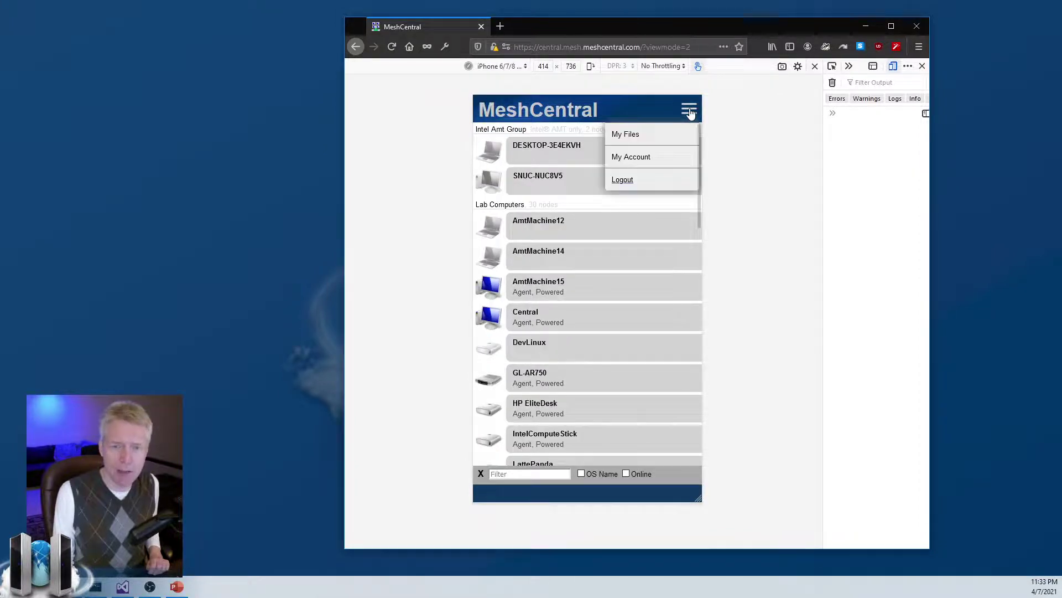
pyautogui.click(636, 139)
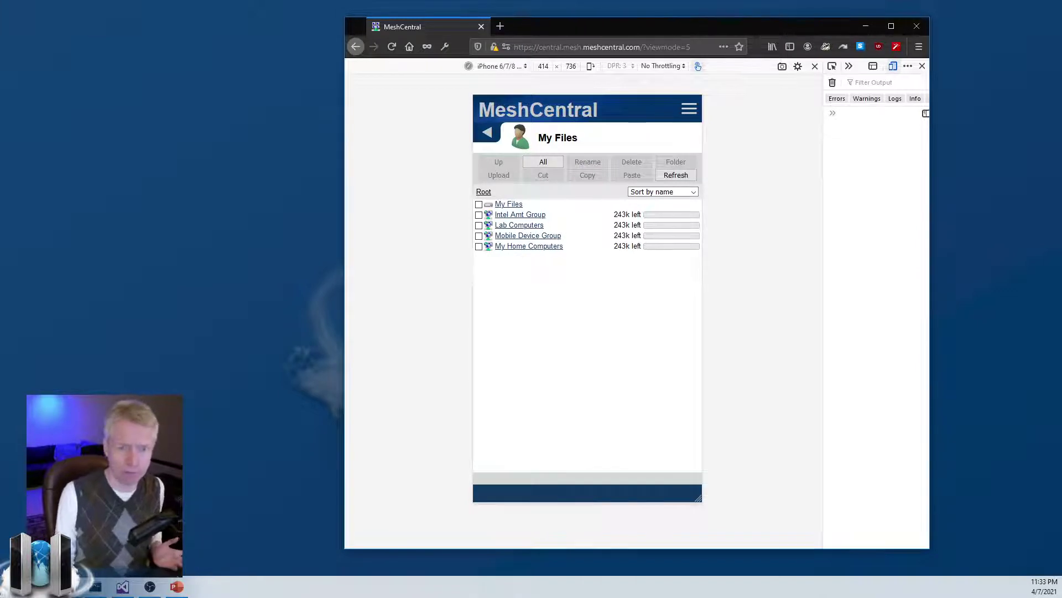
pyautogui.click(689, 110)
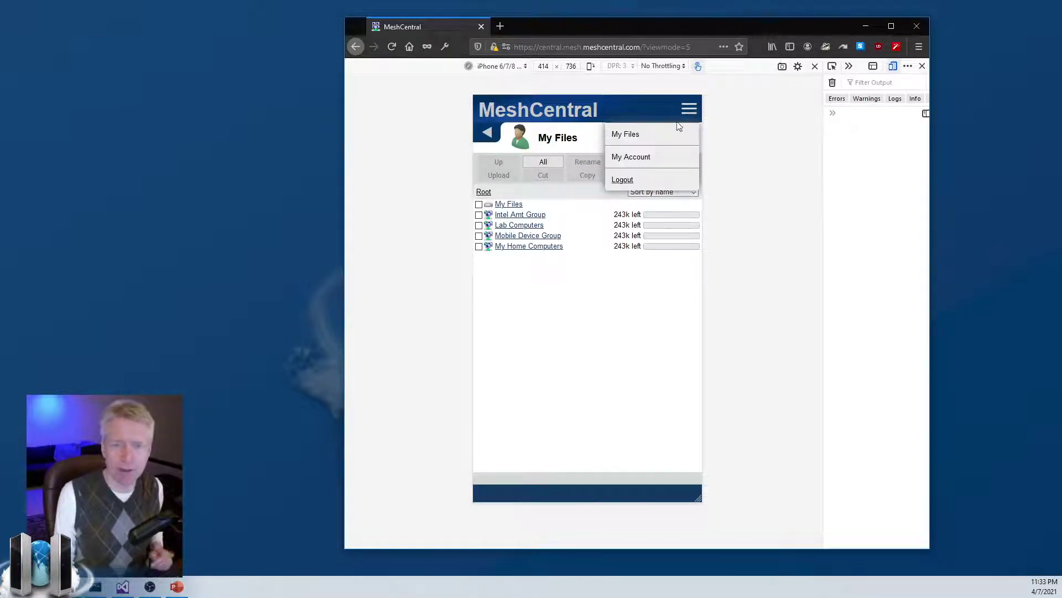
pyautogui.click(643, 160)
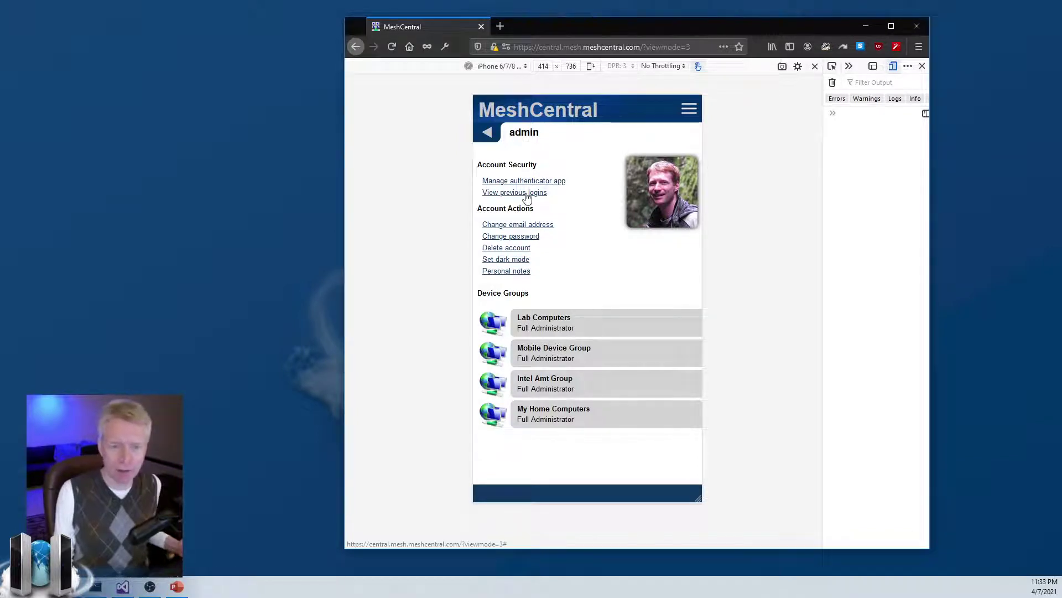
# Cancel the Manage Account Image dialog and open the Lab Computers group details
pyautogui.click(648, 195)
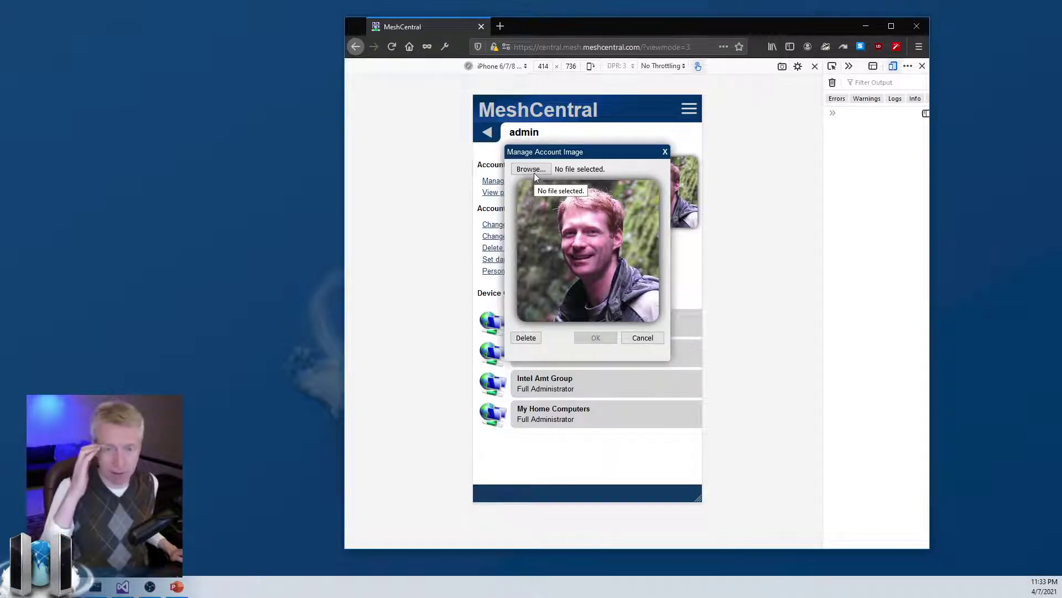
pyautogui.click(644, 339)
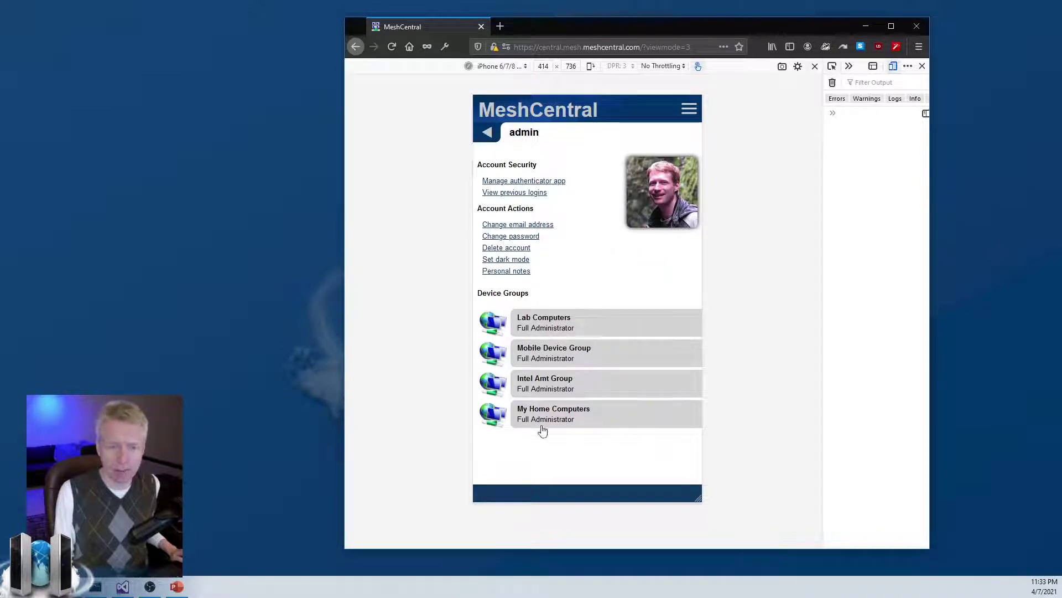
pyautogui.click(555, 329)
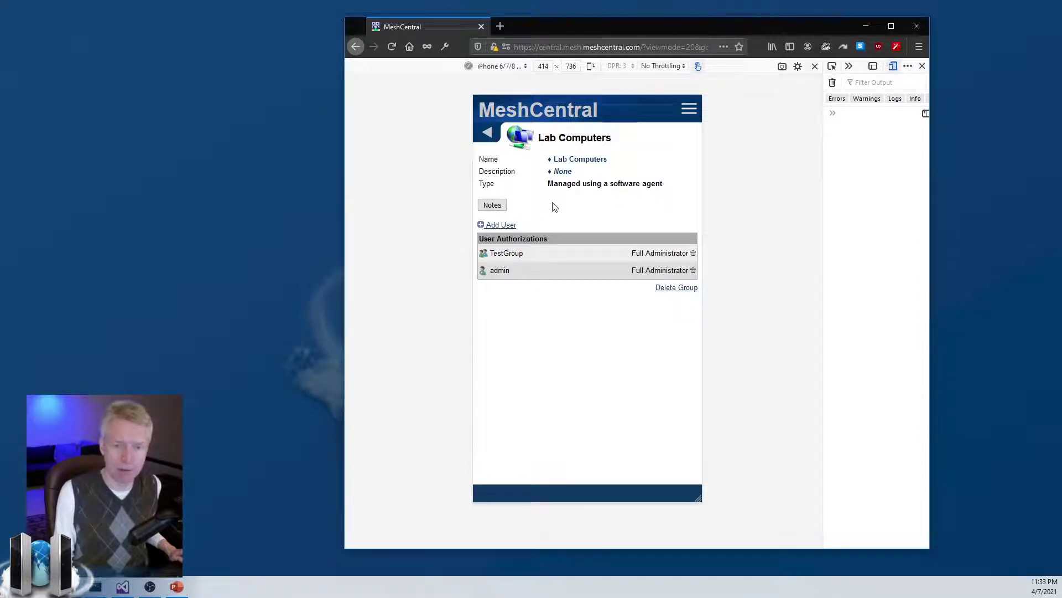
# Cancel the group description edit and go back through the account page to My Files
pyautogui.click(560, 172)
pyautogui.click(639, 208)
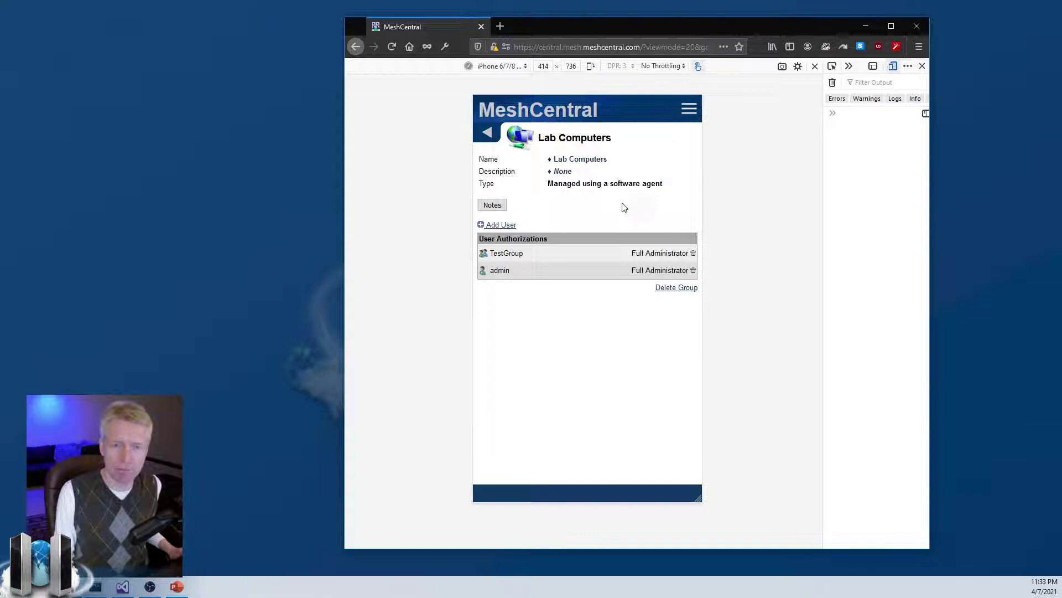
pyautogui.click(488, 133)
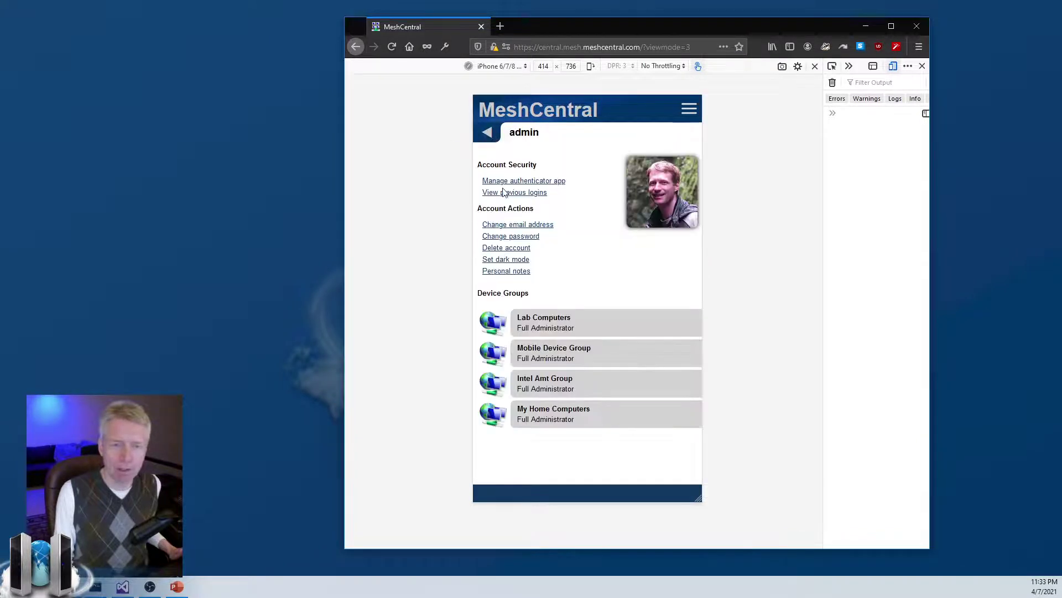
pyautogui.click(487, 133)
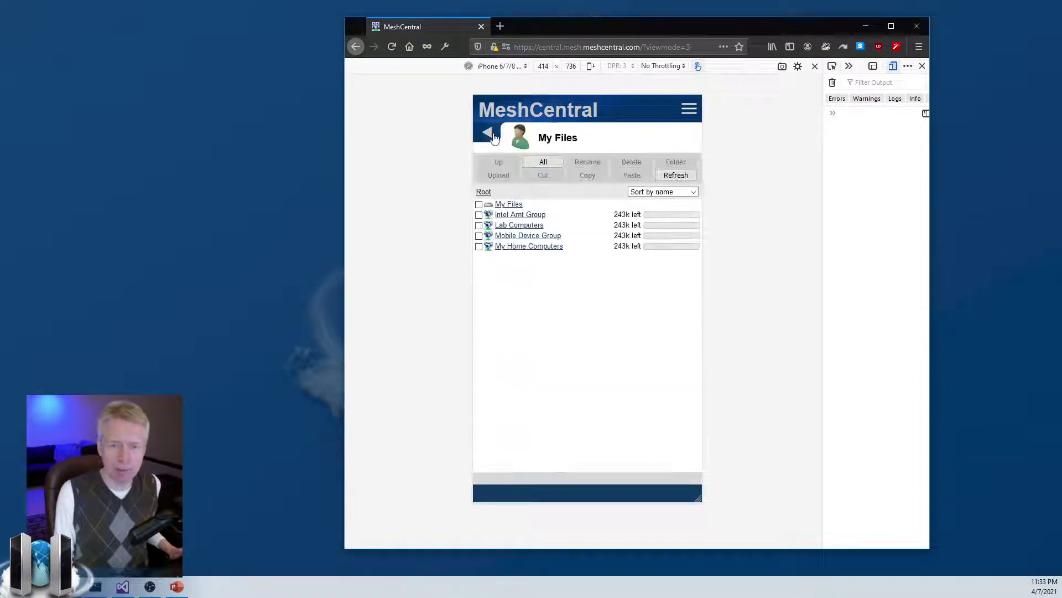
# Return to the device list and open AmtMachine15's device page
pyautogui.click(687, 112)
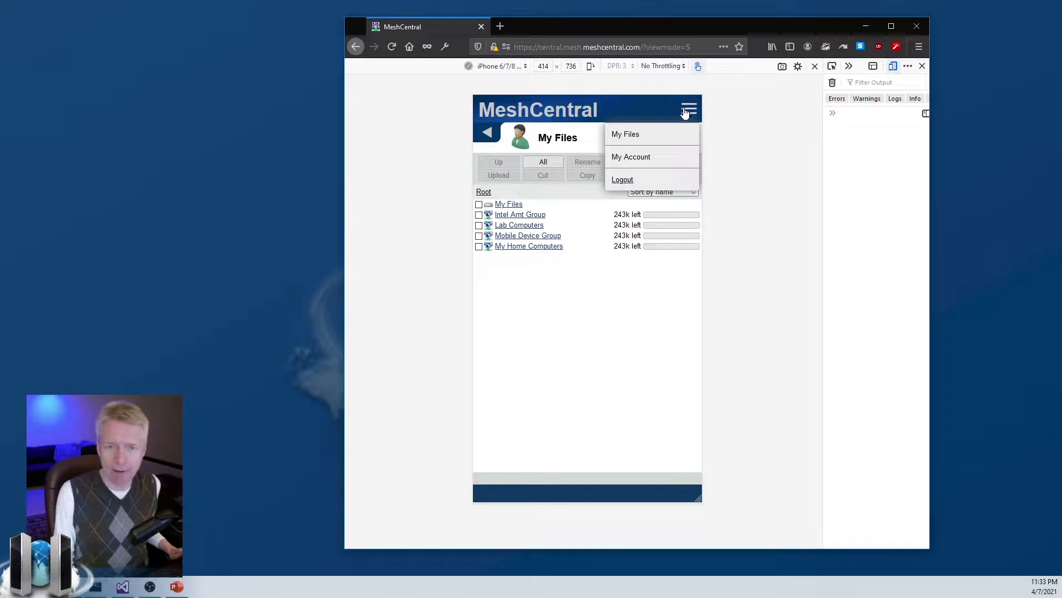
pyautogui.click(686, 112)
pyautogui.click(487, 132)
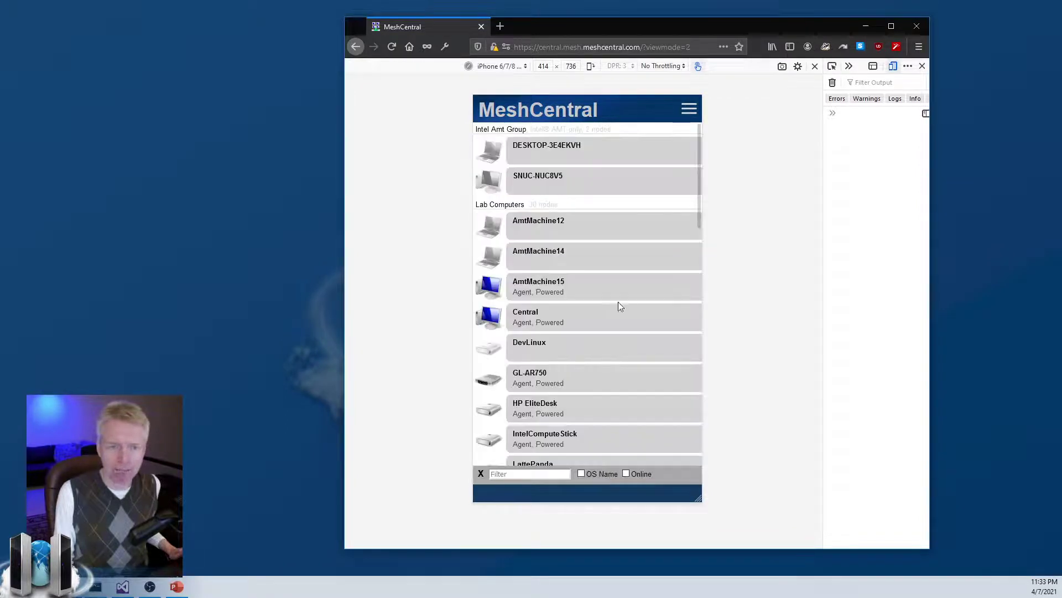
pyautogui.scroll(-3, 619, 307)
pyautogui.scroll(3, 619, 304)
pyautogui.click(538, 286)
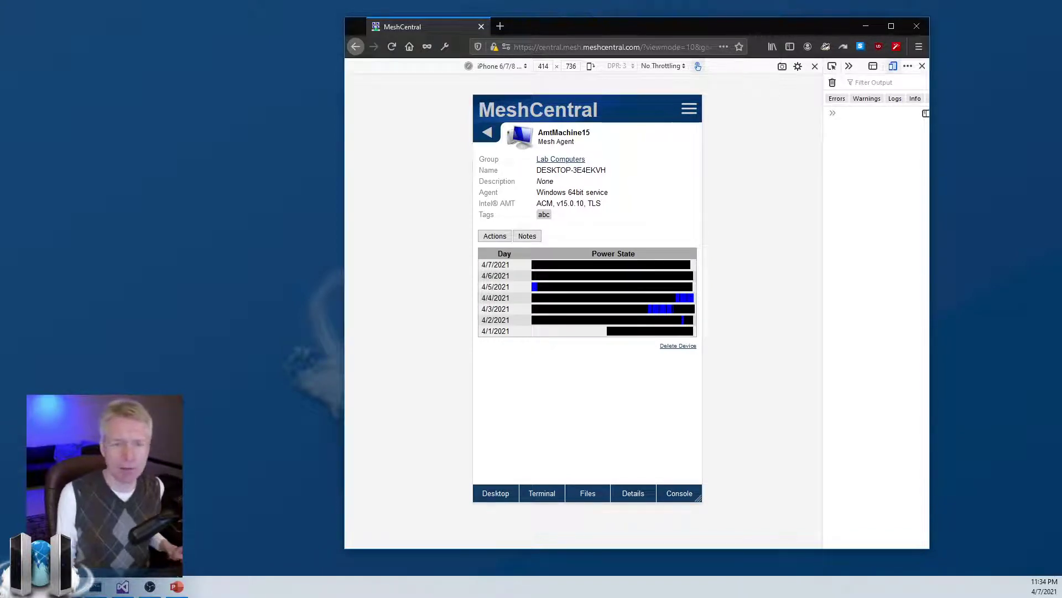
# Cancel the Wake-up power action on AmtMachine15
pyautogui.click(495, 236)
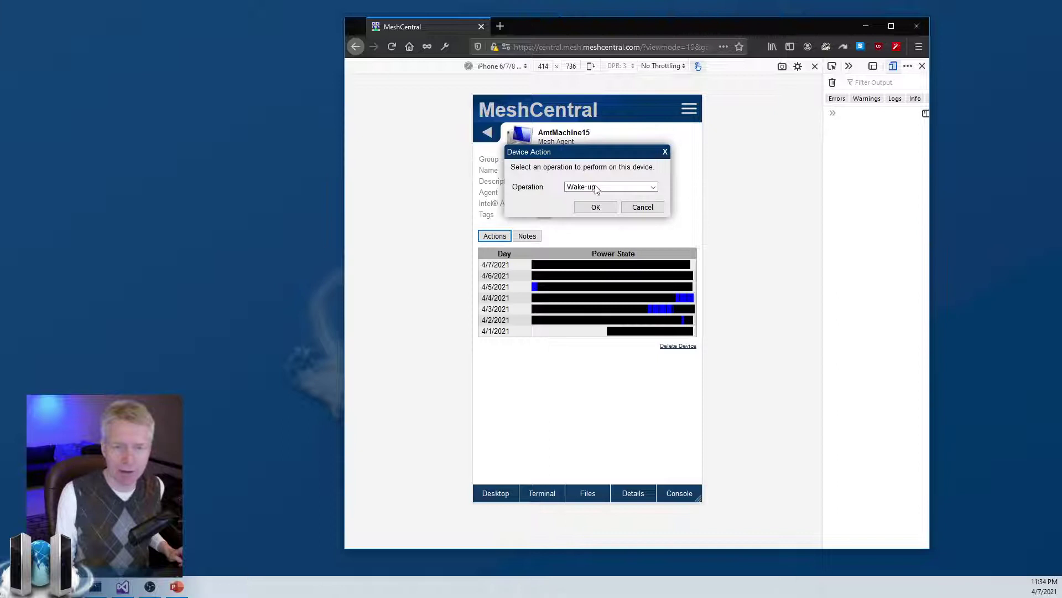
pyautogui.click(595, 187)
pyautogui.click(596, 188)
pyautogui.click(635, 208)
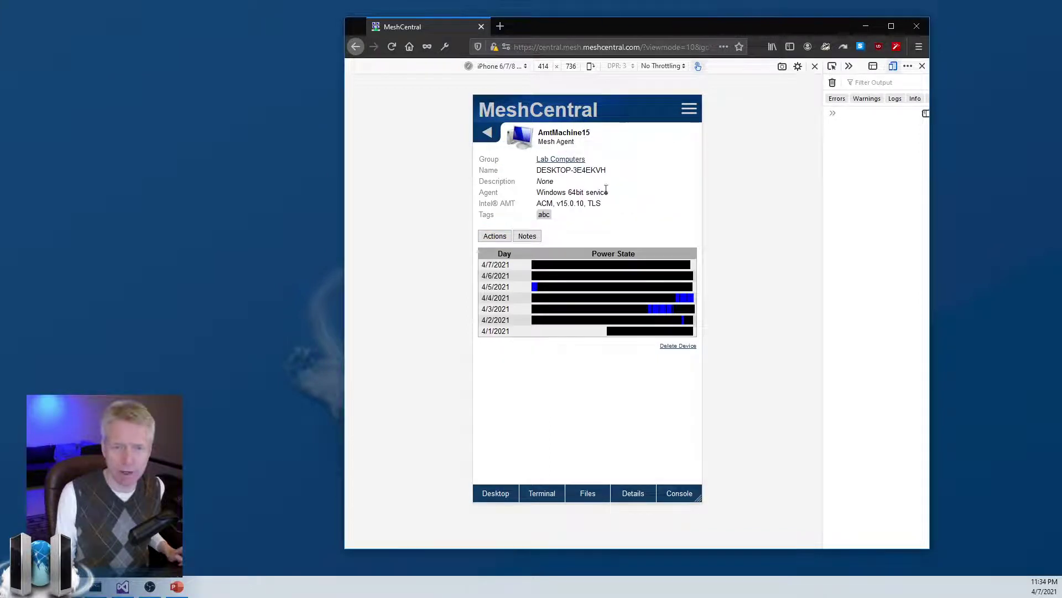
# Cancel the rename and icon dialogs, then open a new tab as a separate window
pyautogui.click(555, 137)
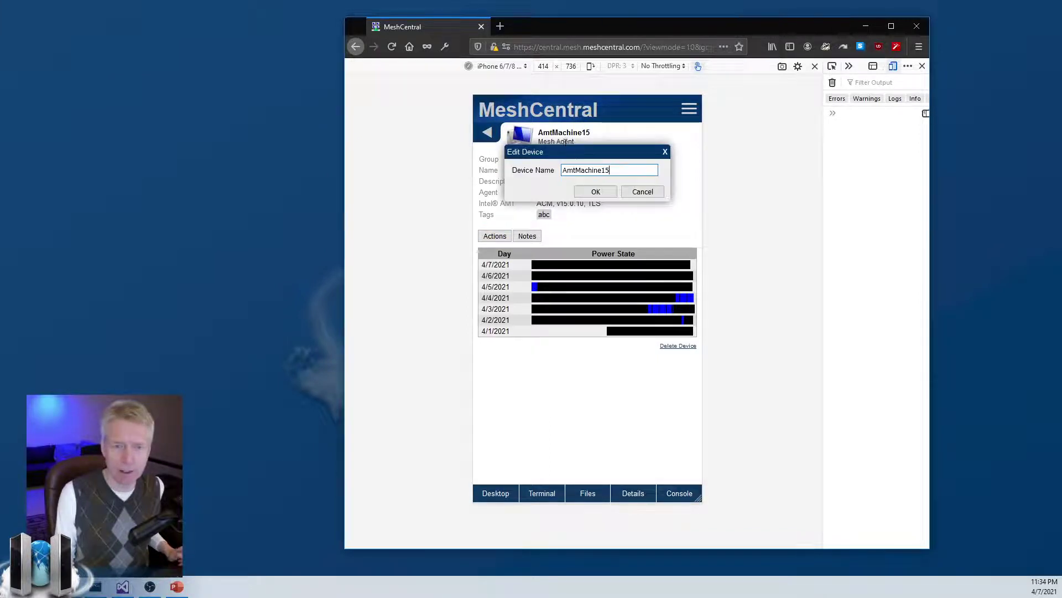
pyautogui.click(642, 192)
pyautogui.click(527, 145)
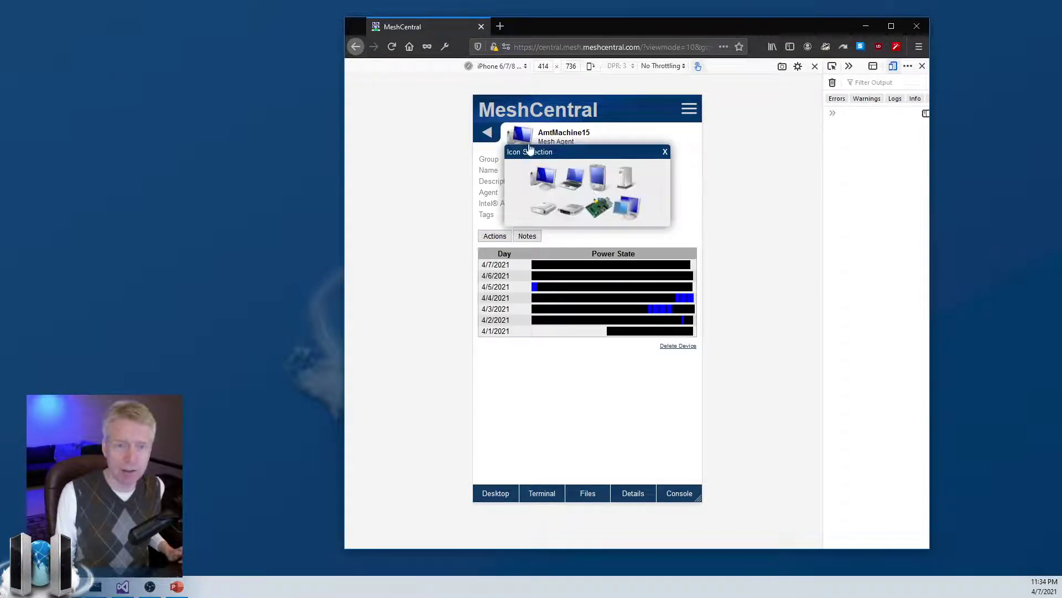
pyautogui.click(665, 153)
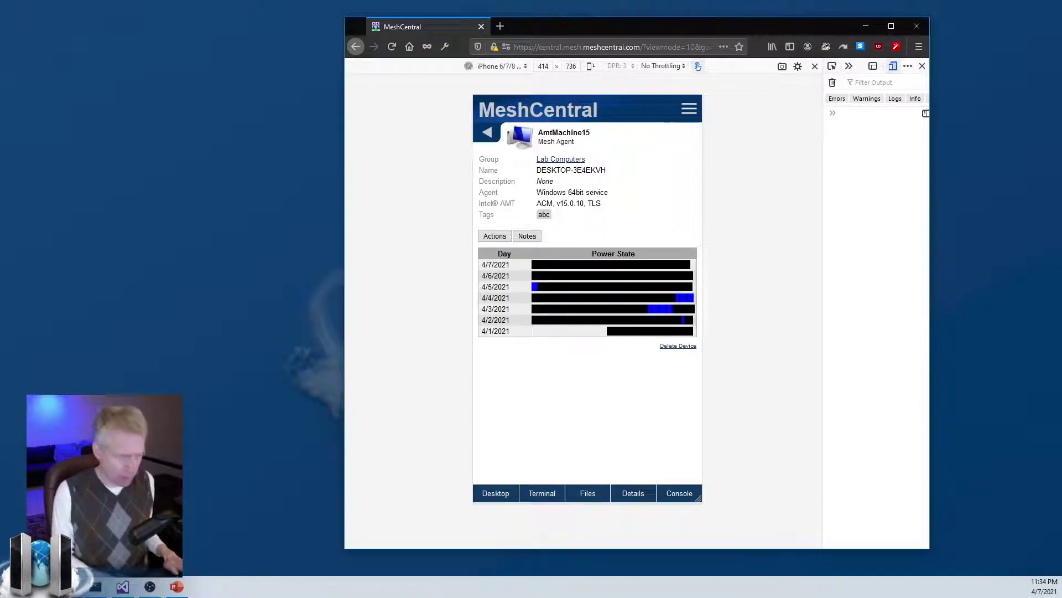
pyautogui.click(500, 27)
pyautogui.moveTo(519, 26); pyautogui.dragTo(221, 13)
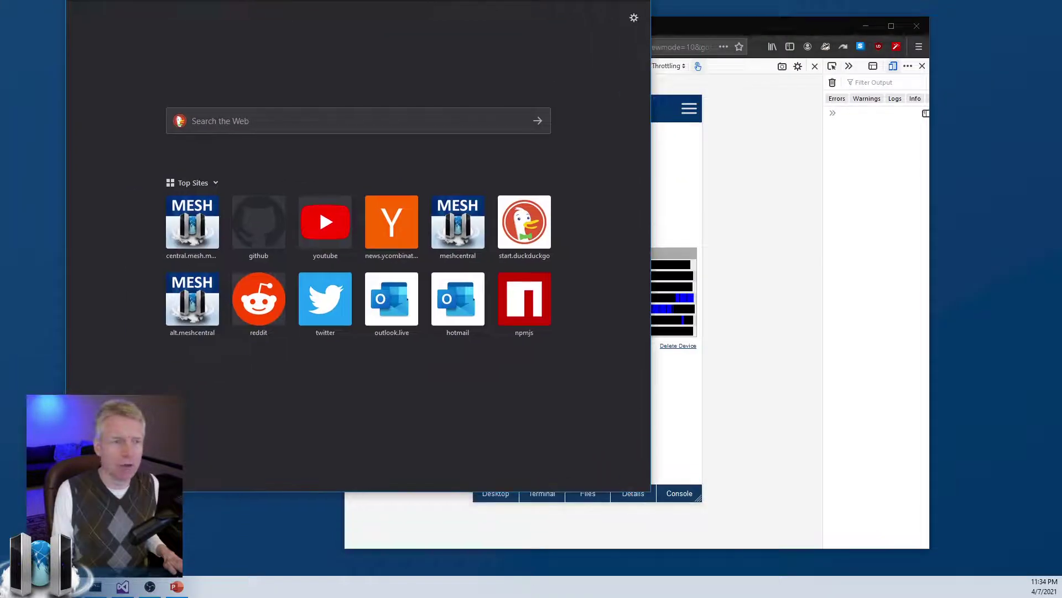
# Load the full MeshCentral site in the new window beside the mobile view, sorted by Group
pyautogui.hotkey('ctrl', 'l')
pyautogui.hotkey('ctrl', 'v')
pyautogui.press('Return')
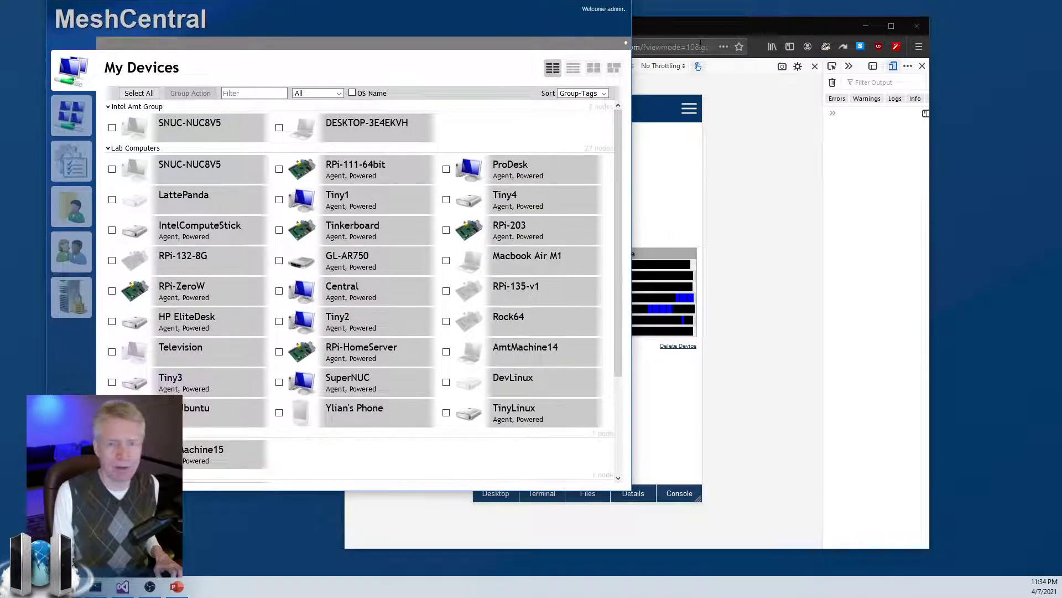
pyautogui.moveTo(696, 23); pyautogui.dragTo(839, 20)
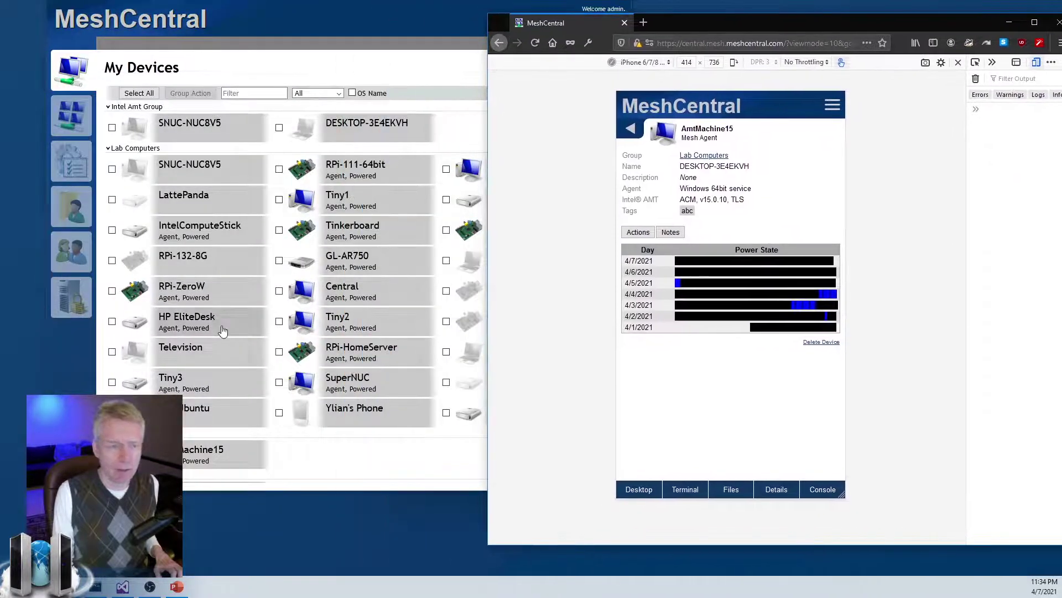
pyautogui.moveTo(444, 43); pyautogui.dragTo(417, 35)
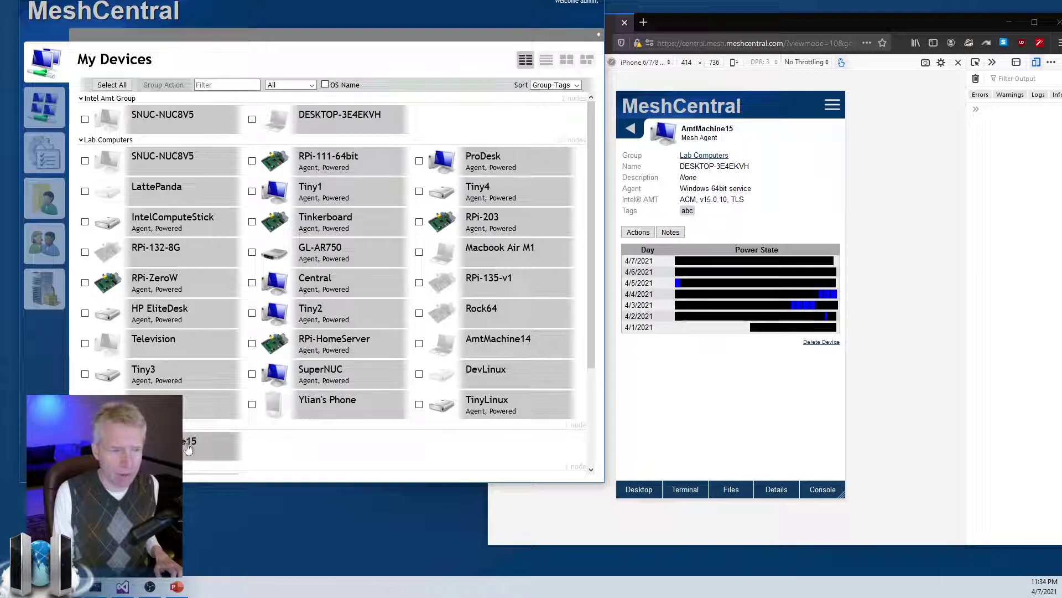
pyautogui.click(577, 85)
pyautogui.click(561, 99)
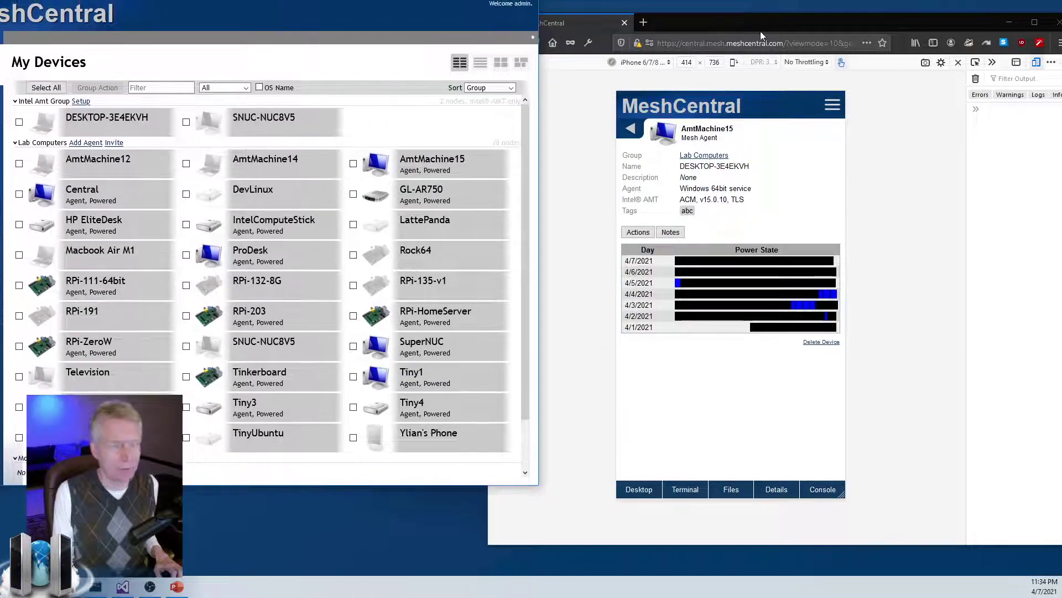
# Change AmtMachine15's icon to a laptop in the mobile view
pyautogui.moveTo(760, 31); pyautogui.dragTo(767, 29)
pyautogui.click(669, 130)
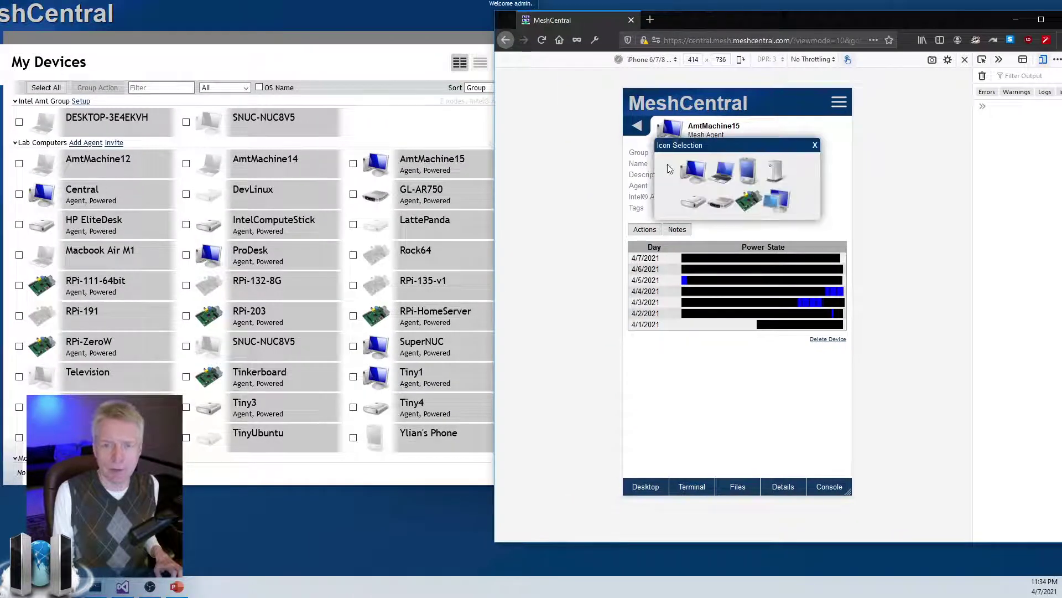
pyautogui.click(719, 176)
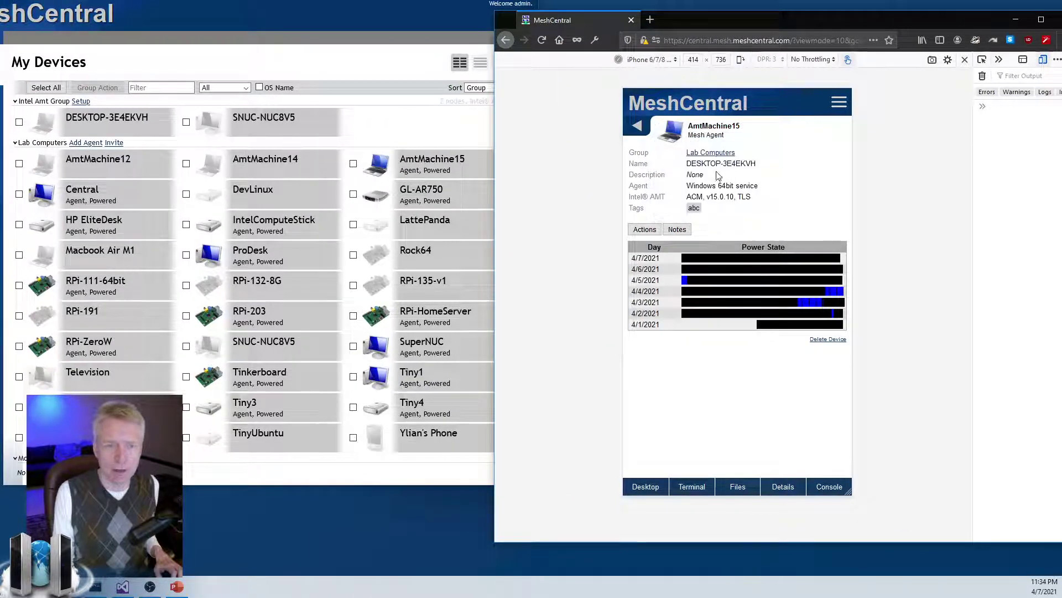
# Set AmtMachine15's icon to a desktop tower with monitor on the full site, then close that window
pyautogui.click(376, 173)
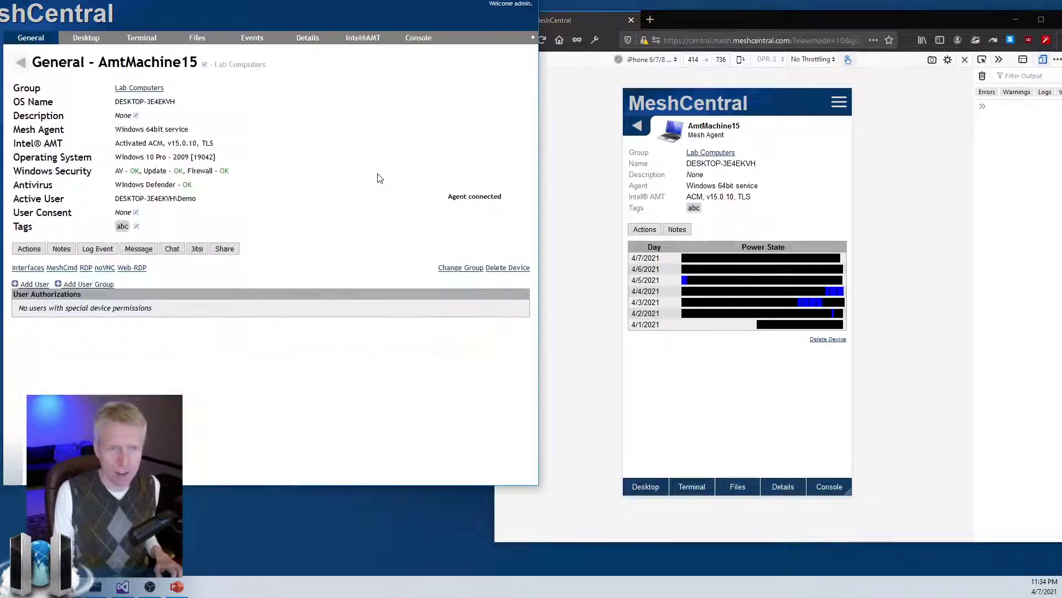
pyautogui.click(470, 135)
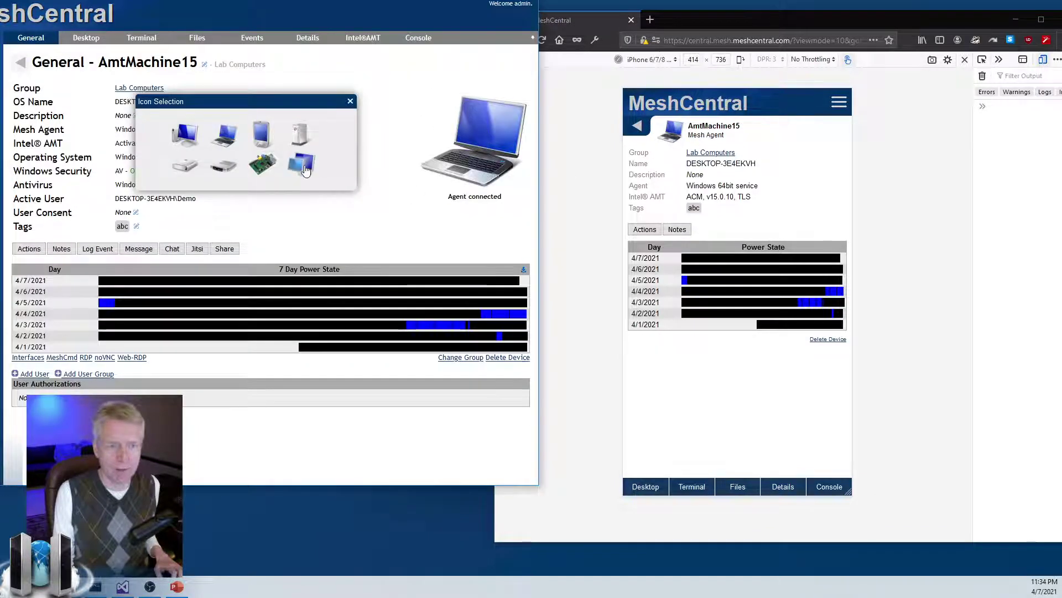
pyautogui.click(313, 170)
pyautogui.click(489, 150)
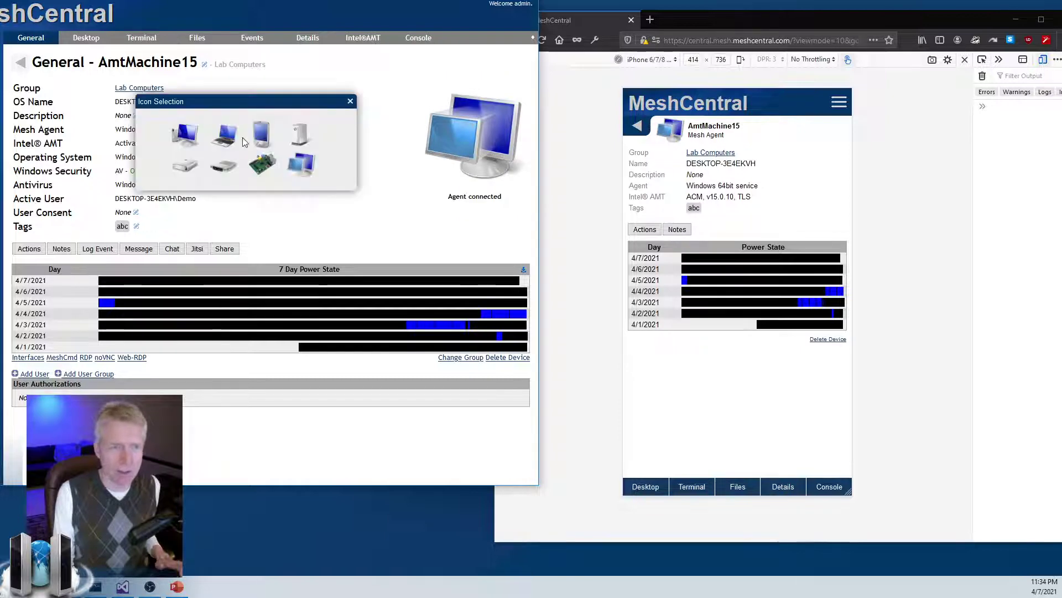
pyautogui.click(185, 135)
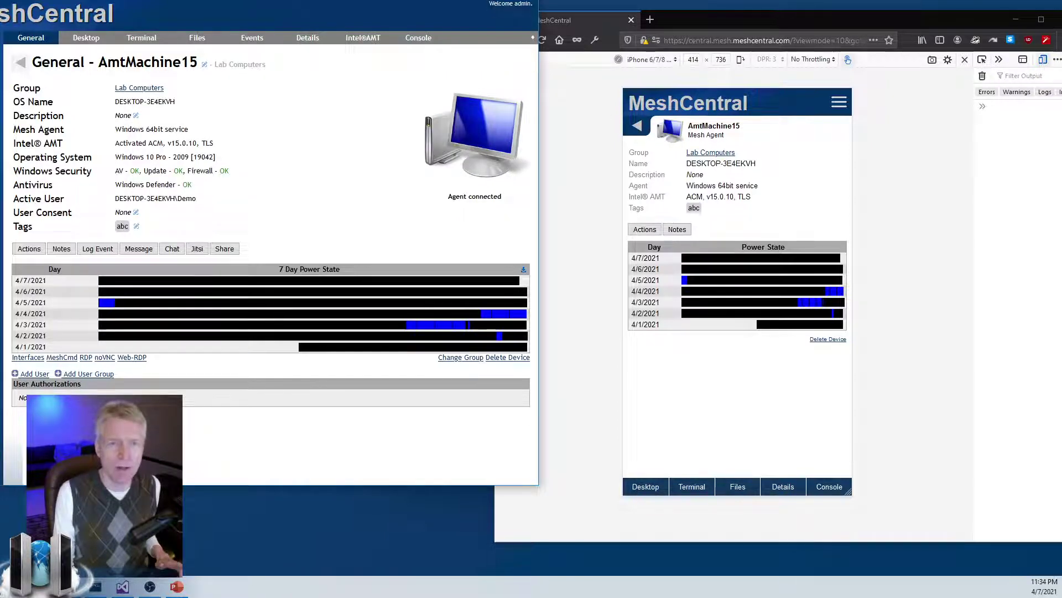
pyautogui.click(677, 8)
pyautogui.moveTo(684, 20); pyautogui.dragTo(622, 26)
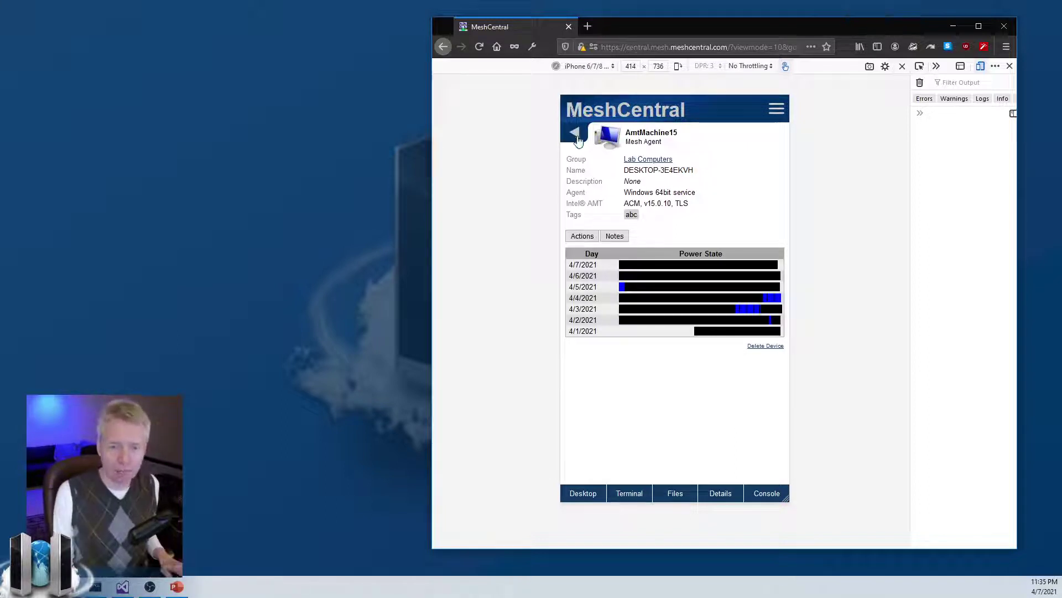
# Dismiss Edit Device and browse AmtMachine15's Details: OS, Mesh Agent, network, AMT and BIOS
pyautogui.click(630, 215)
pyautogui.click(730, 192)
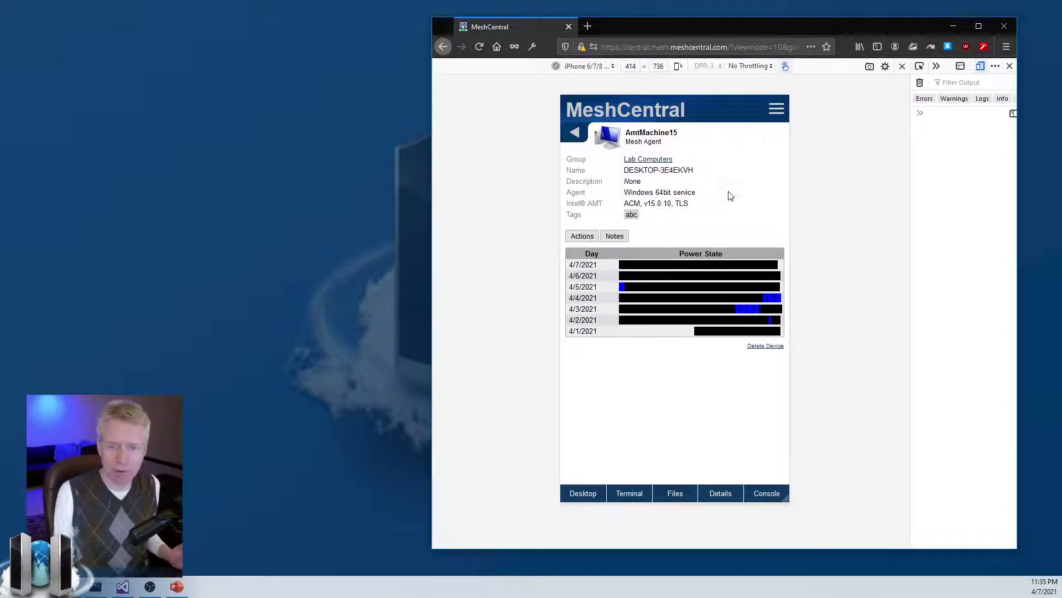
pyautogui.click(732, 493)
pyautogui.scroll(-8, 709, 317)
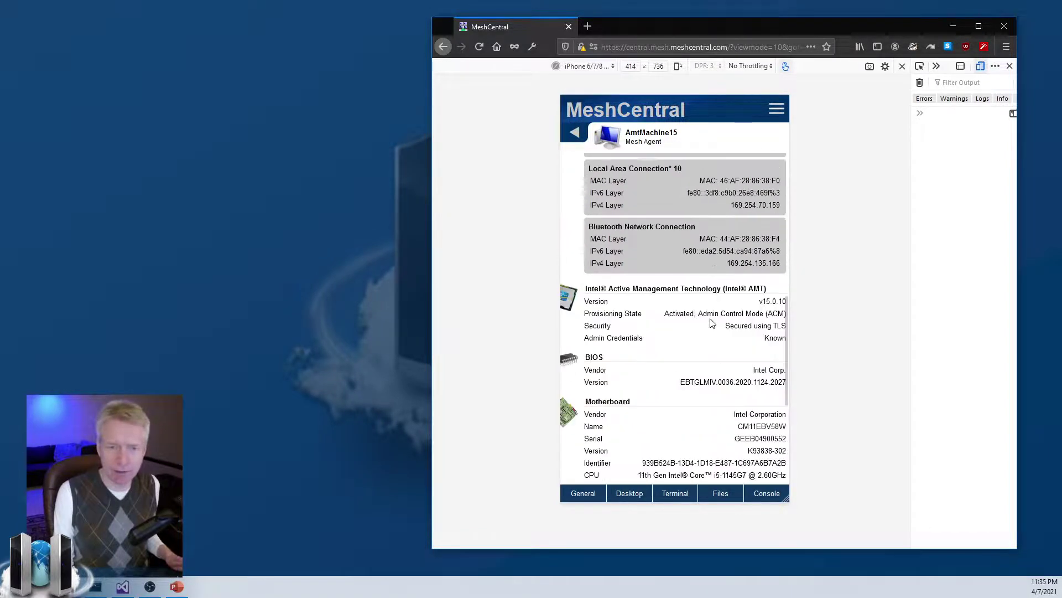
pyautogui.scroll(3, 709, 319)
pyautogui.scroll(5, 711, 319)
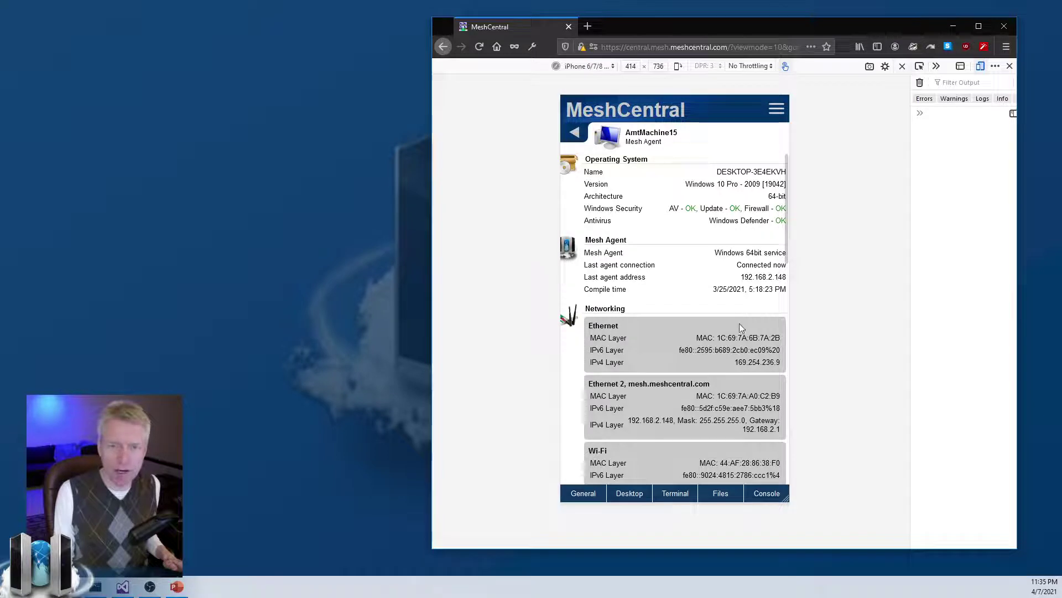
pyautogui.scroll(-5, 741, 323)
pyautogui.scroll(5, 741, 323)
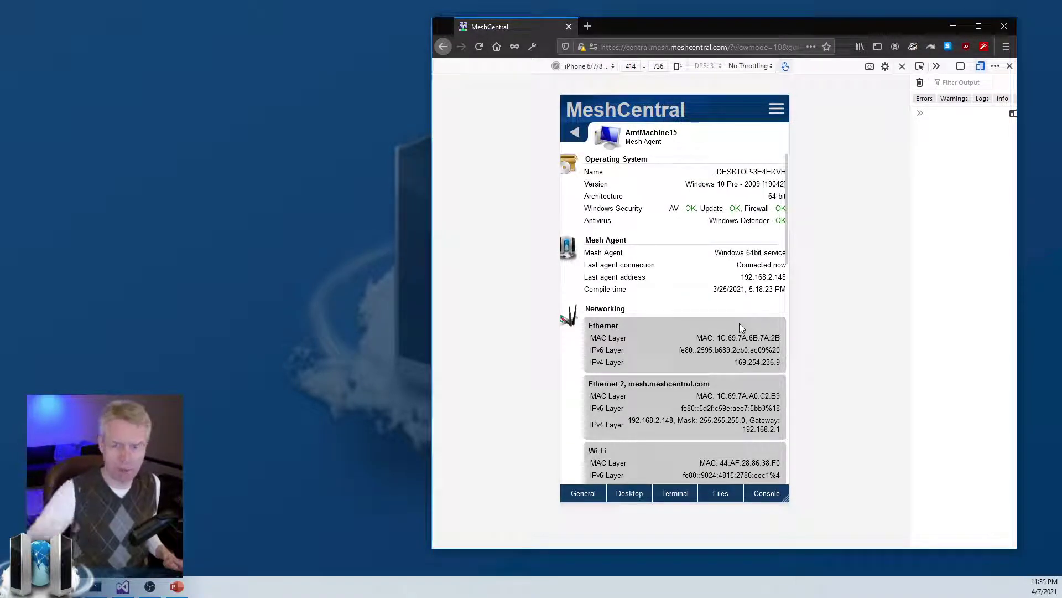
pyautogui.scroll(-3, 739, 329)
pyautogui.scroll(3, 733, 331)
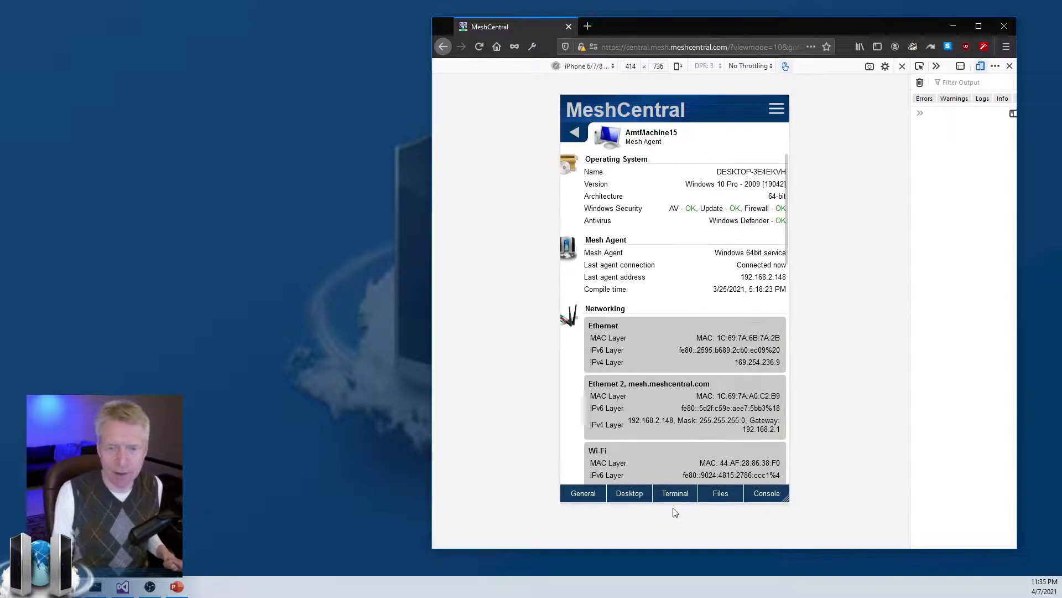
# Open AmtMachine15's agent Console, then return to its General overview
pyautogui.click(768, 493)
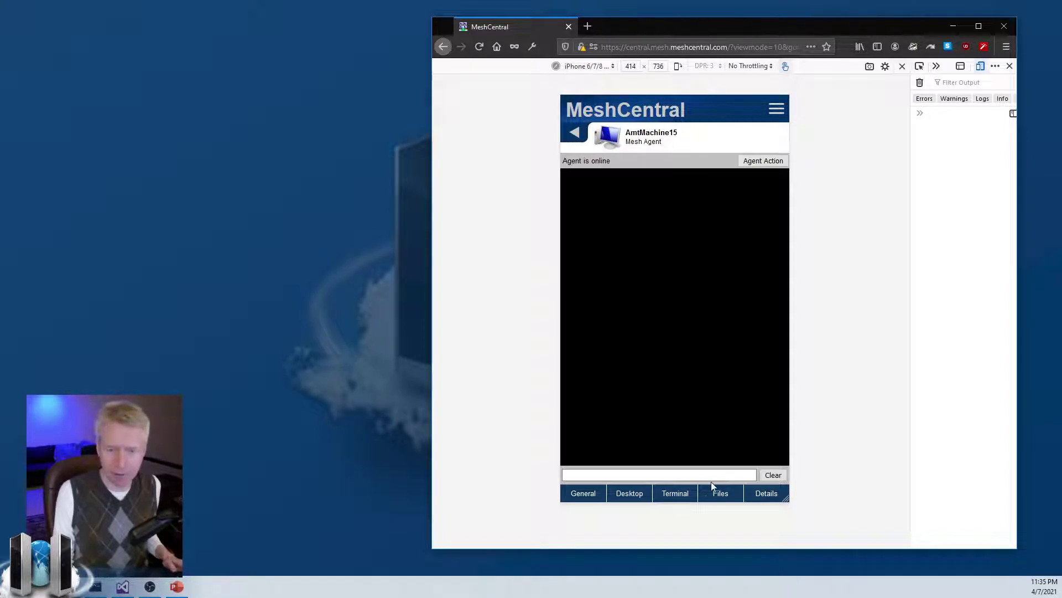
pyautogui.click(585, 494)
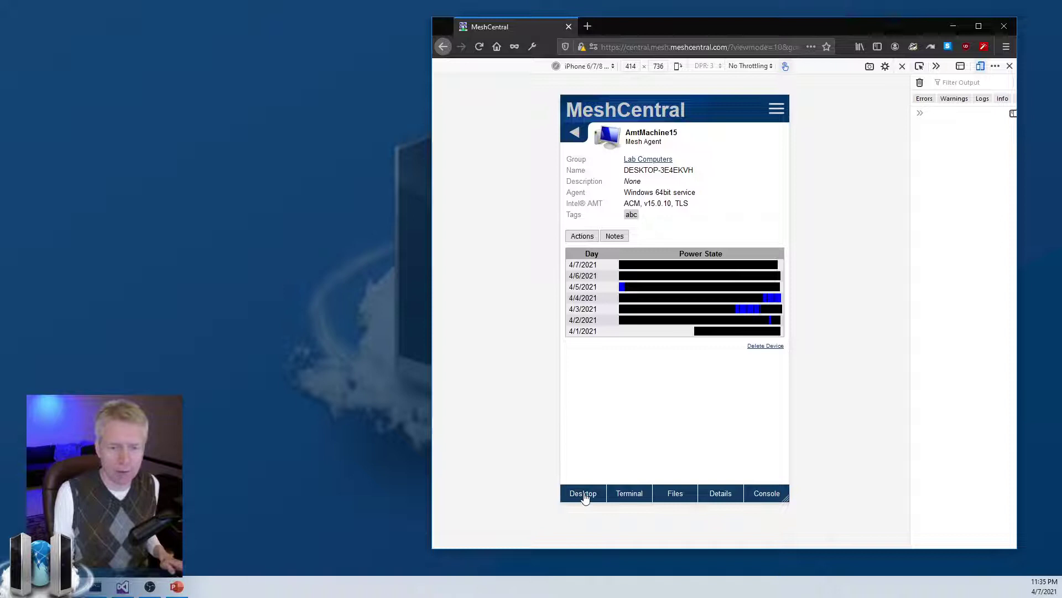
# Connect the remote desktop to AmtMachine15 and view its settings without changing them
pyautogui.click(584, 494)
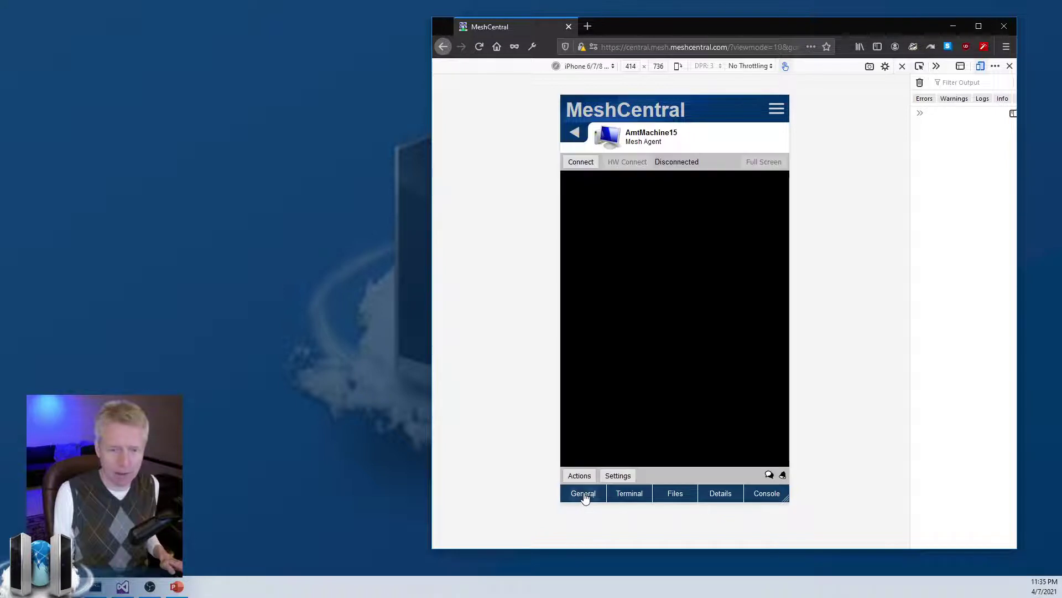
pyautogui.click(582, 162)
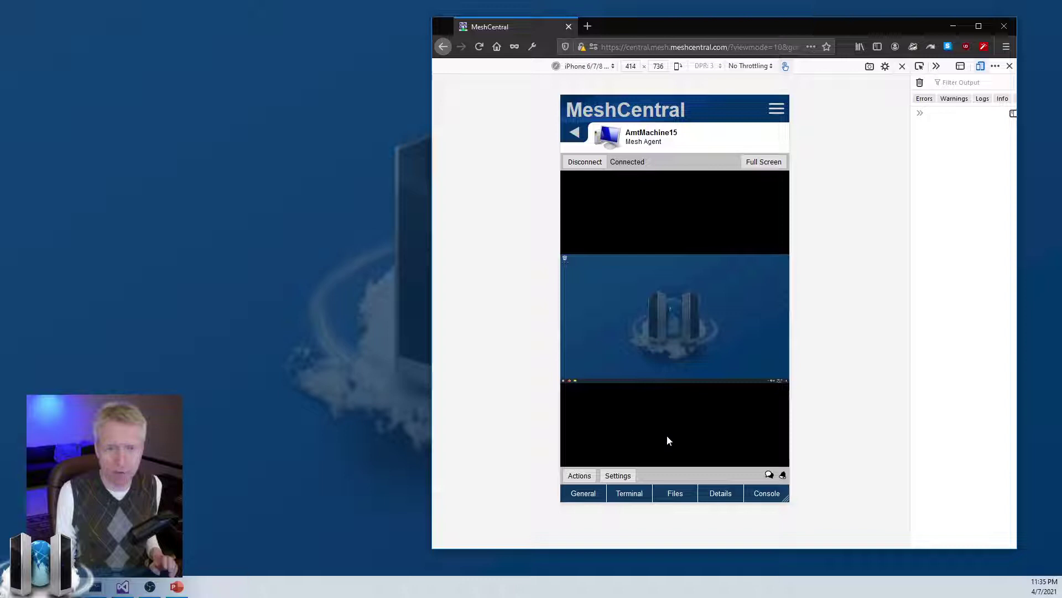
pyautogui.click(618, 475)
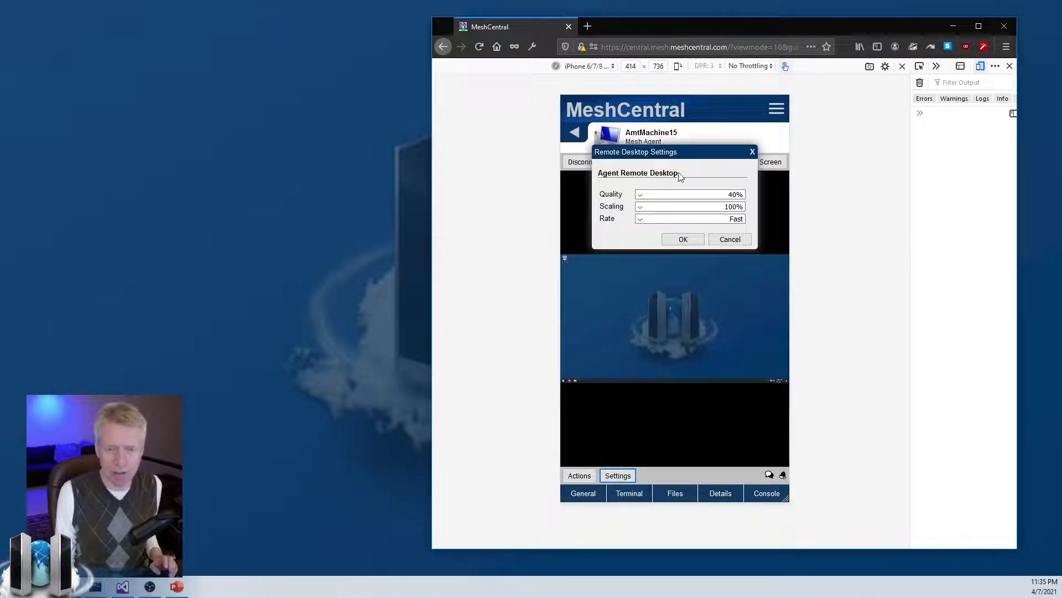
pyautogui.click(727, 240)
# Review the device power Operation list, leave Wake-up selected, and cancel the action
pyautogui.click(580, 476)
pyautogui.click(693, 186)
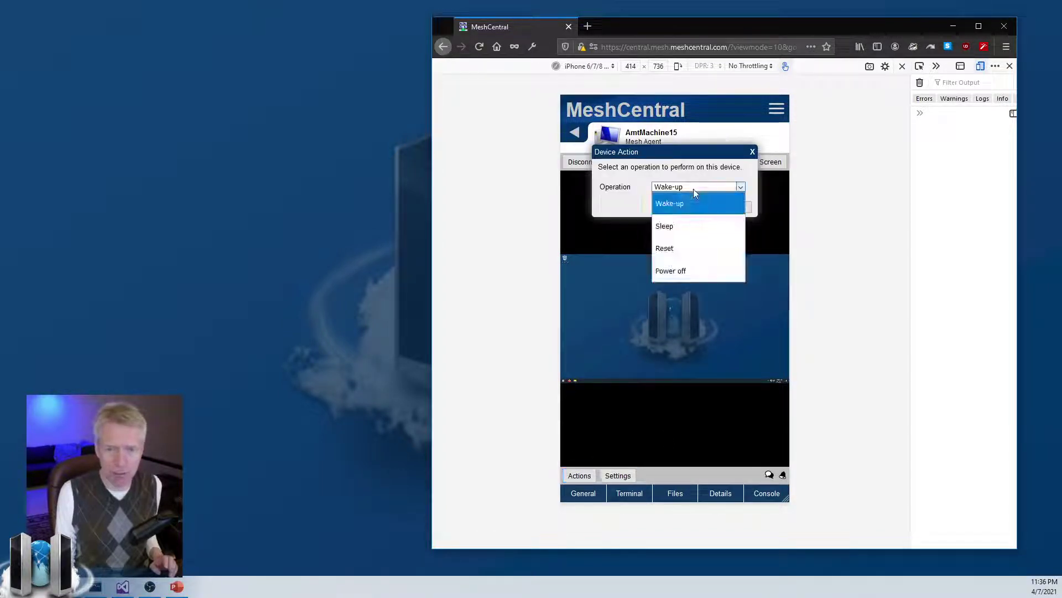
pyautogui.click(693, 188)
pyautogui.click(730, 207)
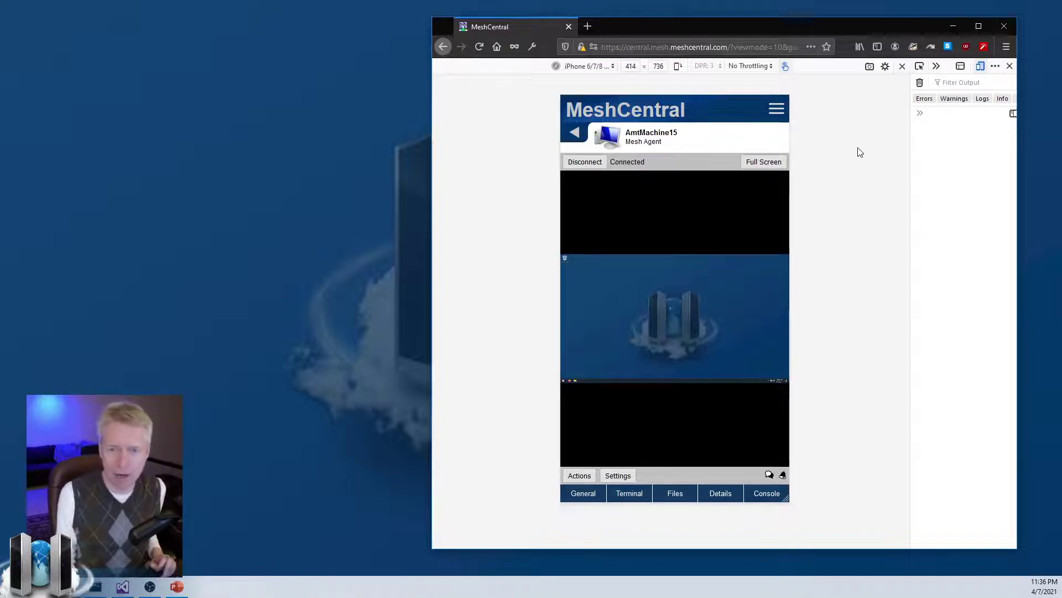
# Show the remote desktop full screen, pan across it, and scale it to fit
pyautogui.click(770, 166)
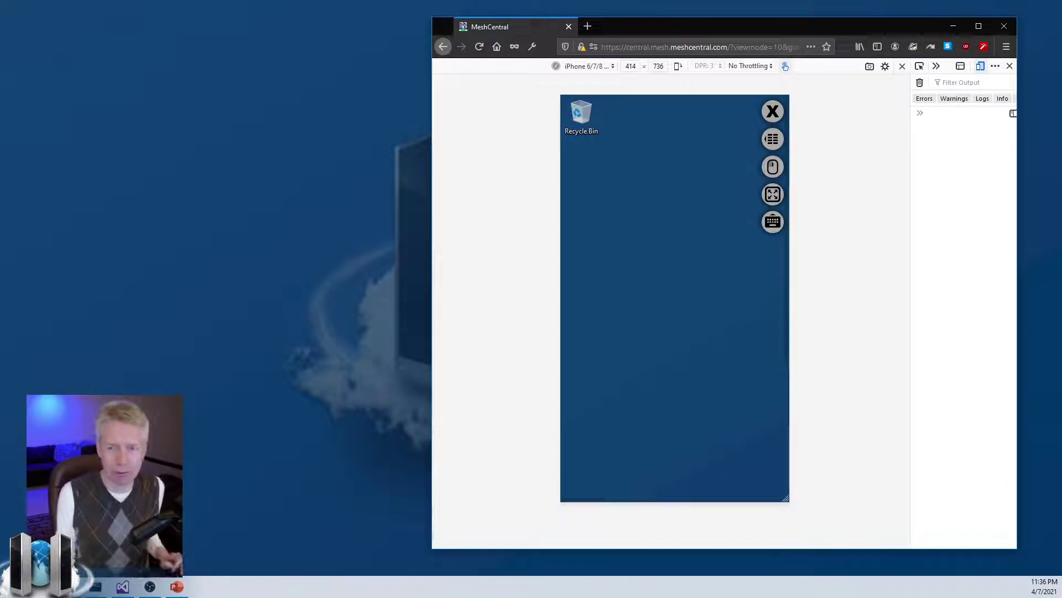
pyautogui.moveTo(680, 322); pyautogui.dragTo(555, 263)
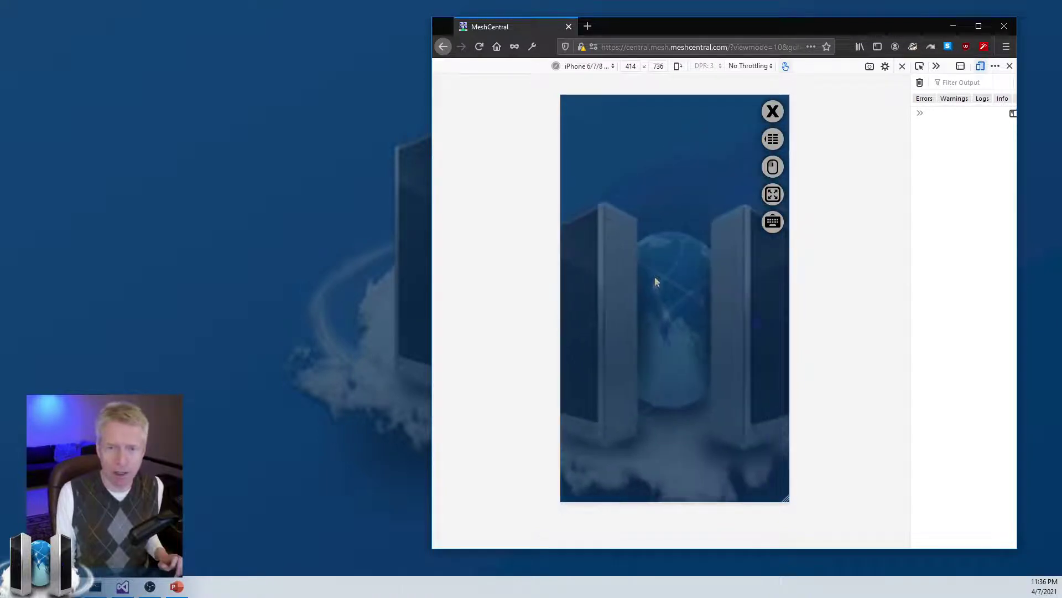
pyautogui.moveTo(656, 277); pyautogui.dragTo(773, 265)
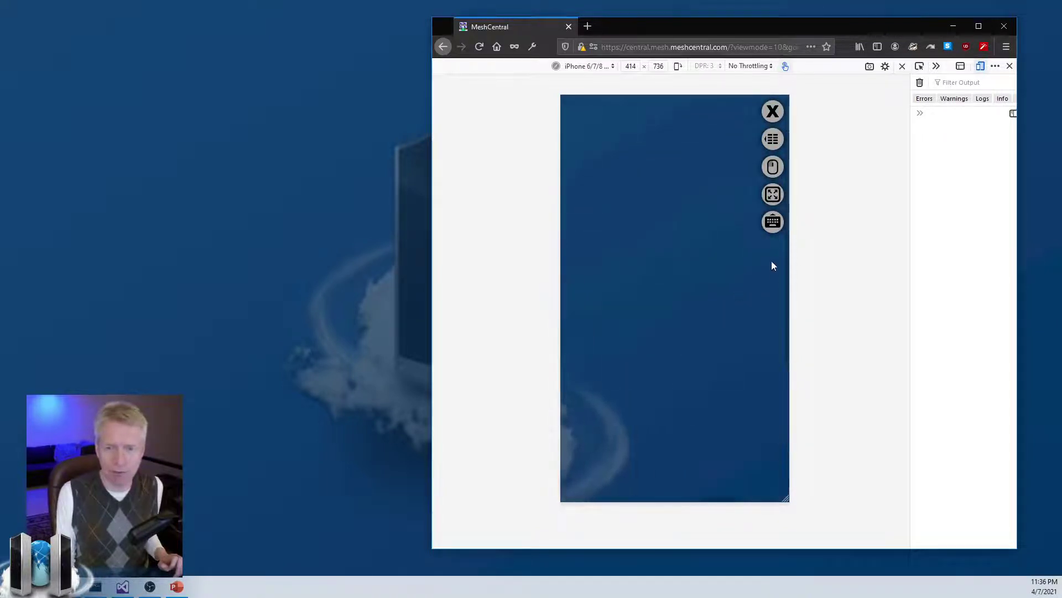
pyautogui.click(773, 195)
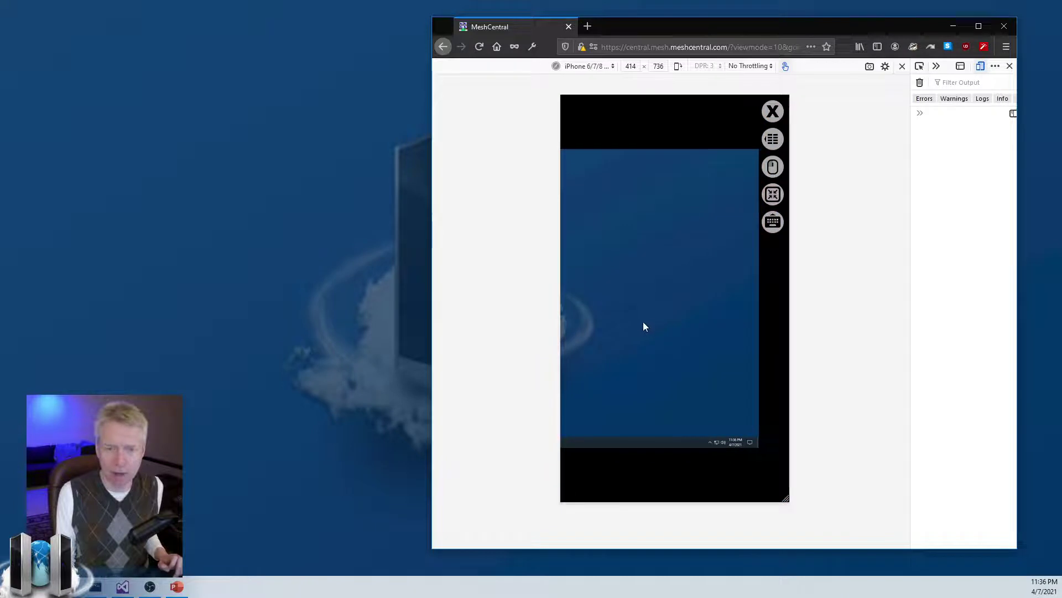
pyautogui.click(773, 195)
pyautogui.click(773, 195)
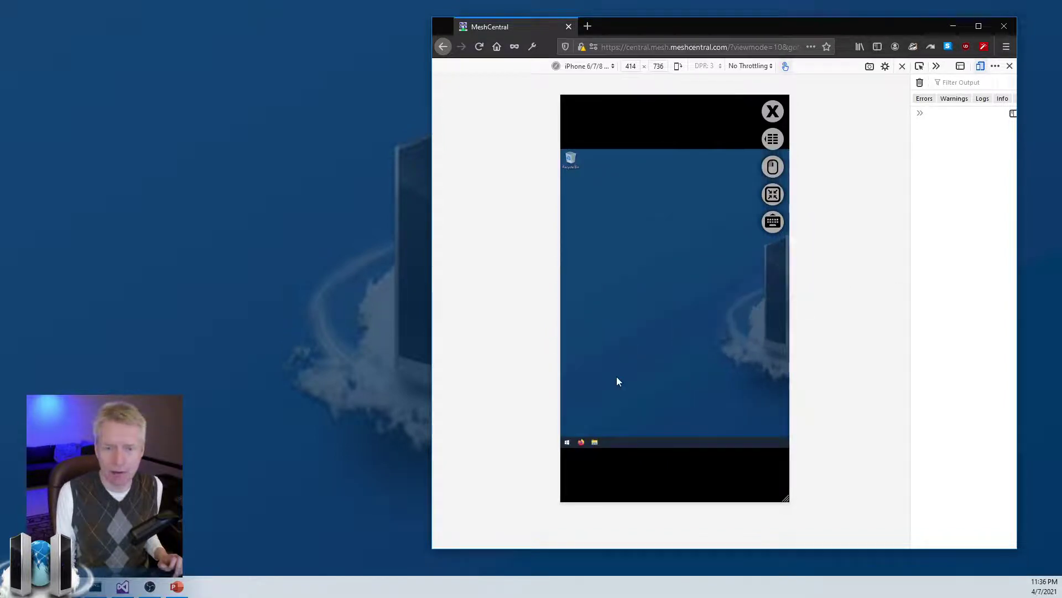
# Open and close the remote Start menu twice, then show and dismiss the desktop context menu
pyautogui.click(567, 442)
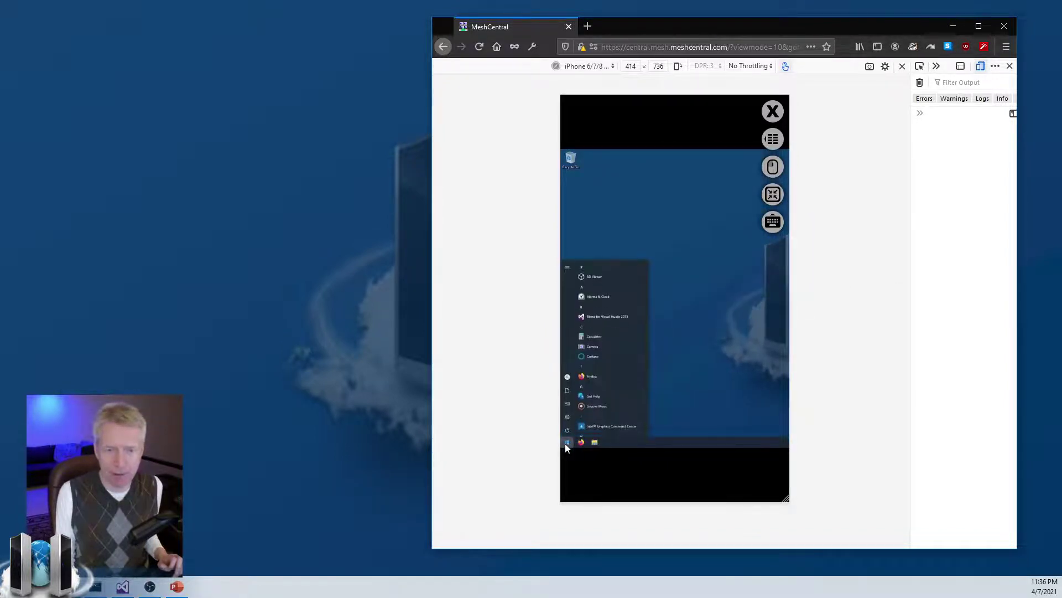
pyautogui.click(566, 443)
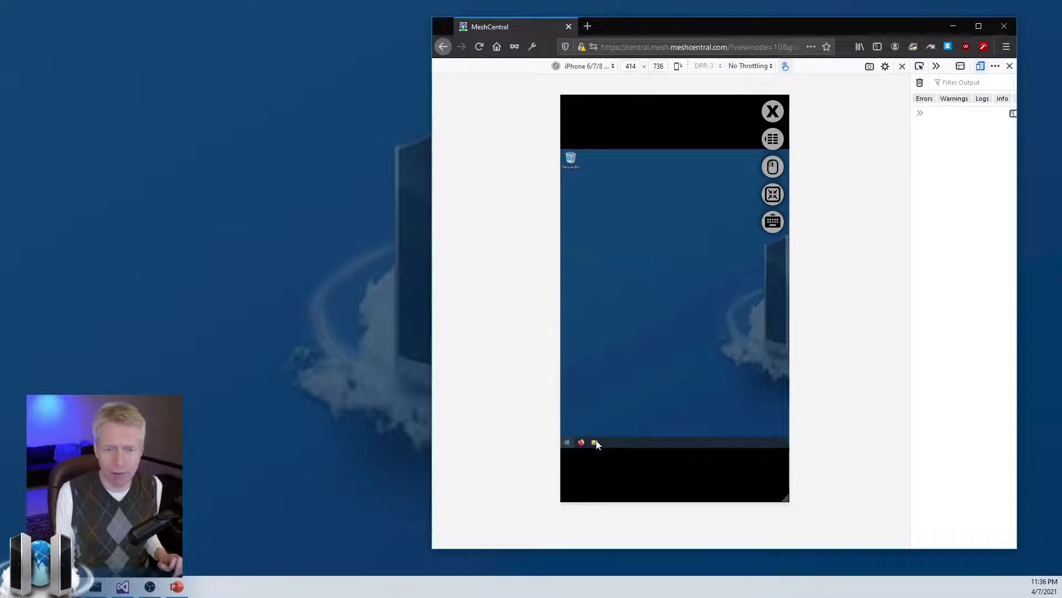
pyautogui.click(570, 444)
pyautogui.click(570, 444)
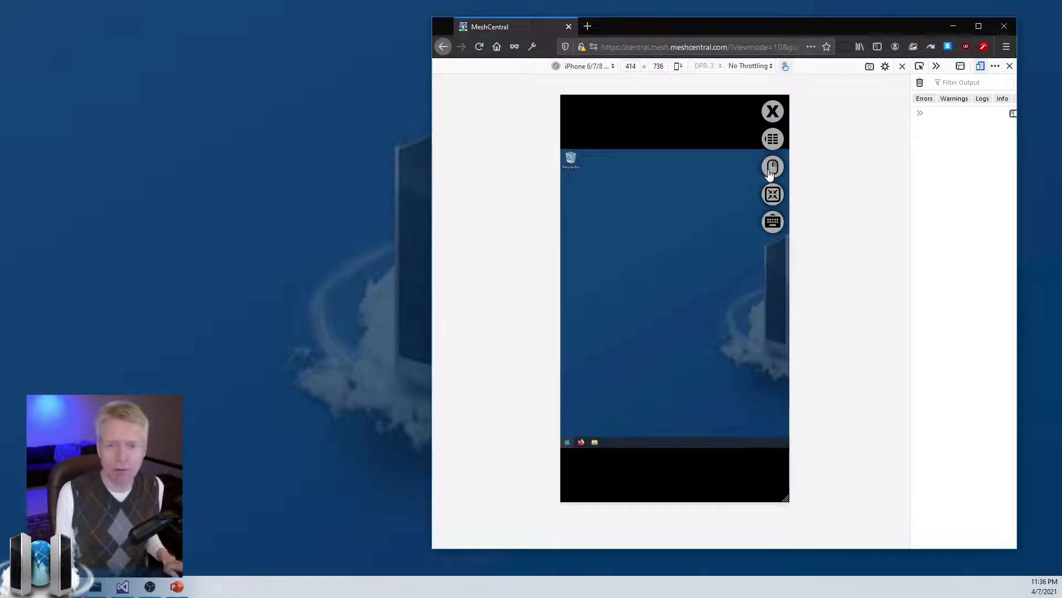
pyautogui.click(678, 244)
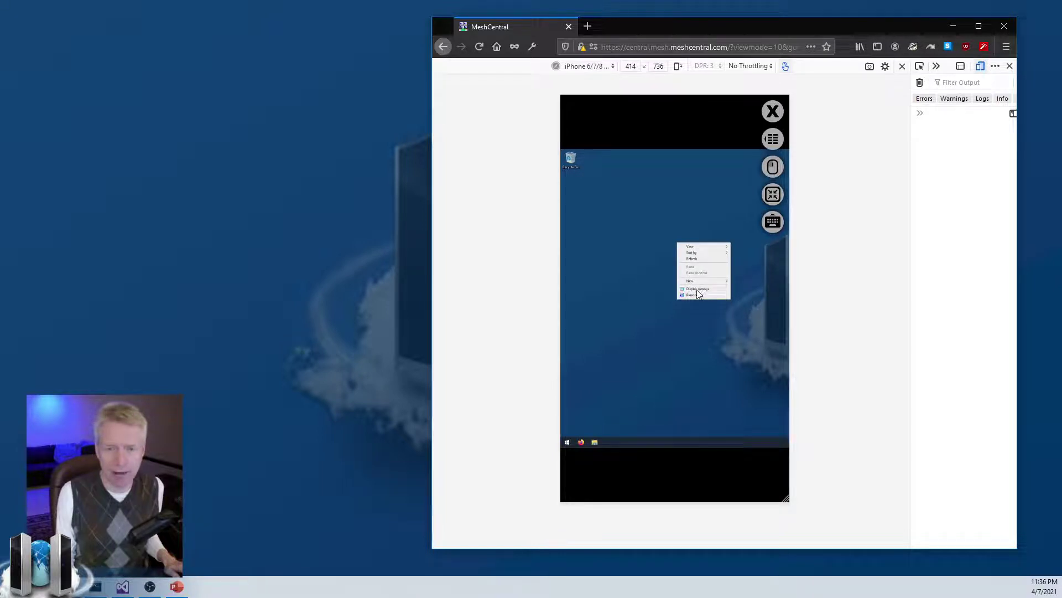
pyautogui.moveTo(702, 248)
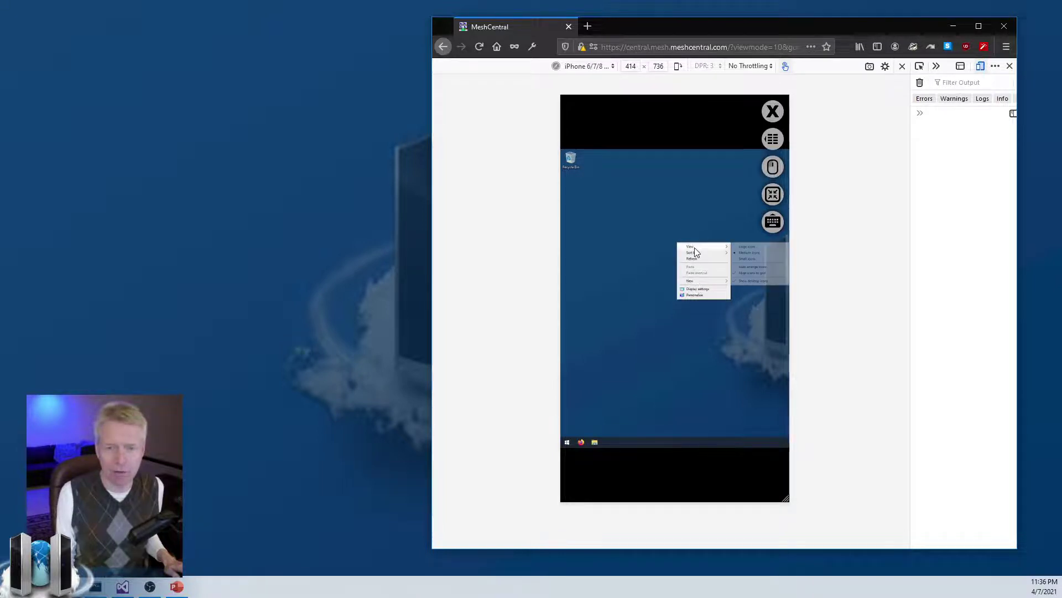
pyautogui.click(701, 220)
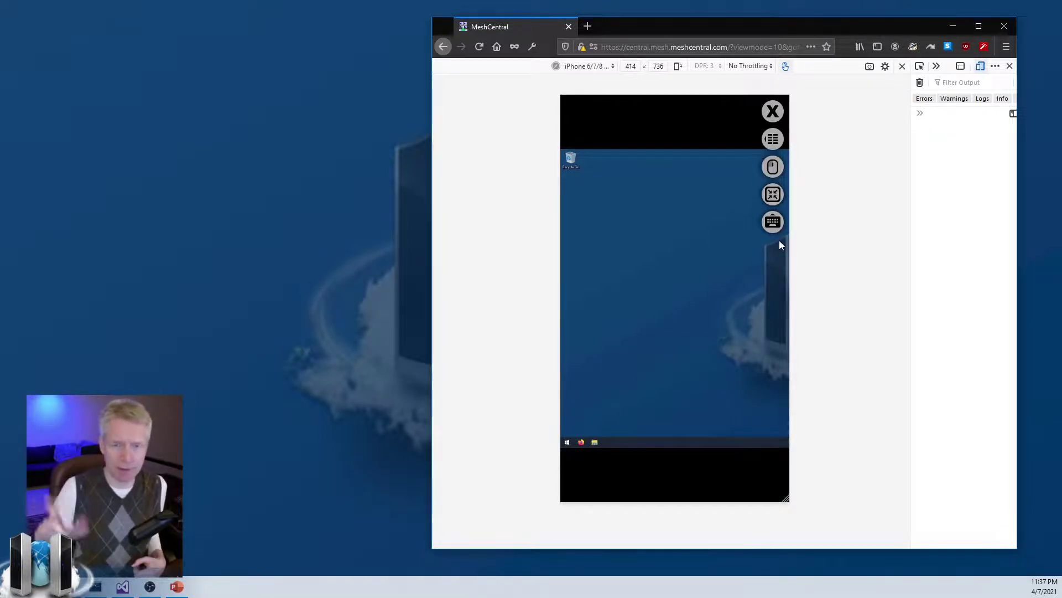
# Send Alt + Ctrl + Del from the shortcut grid and cancel the security screen
pyautogui.click(773, 140)
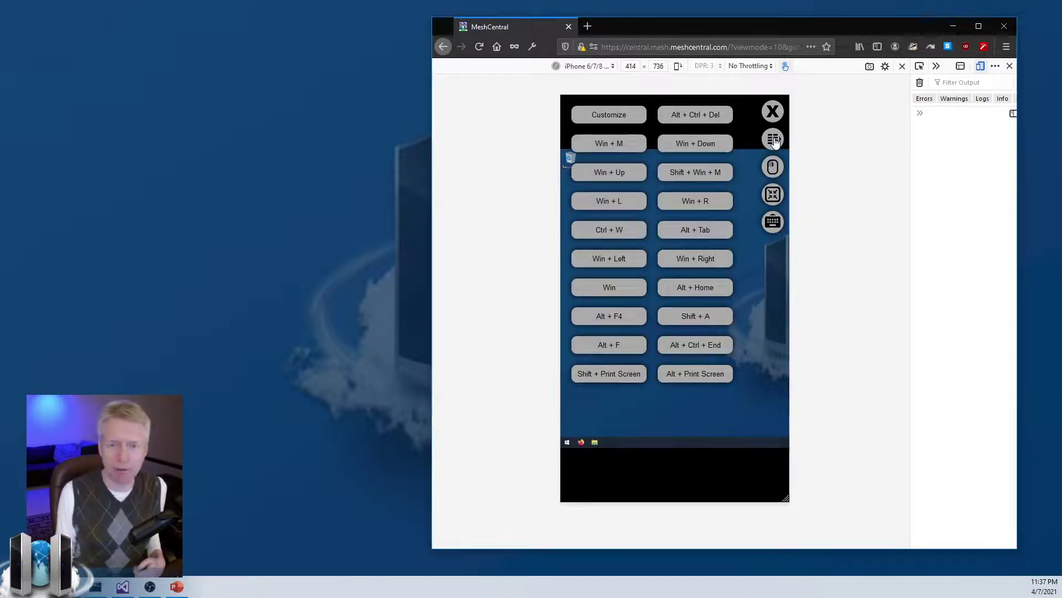
pyautogui.click(699, 117)
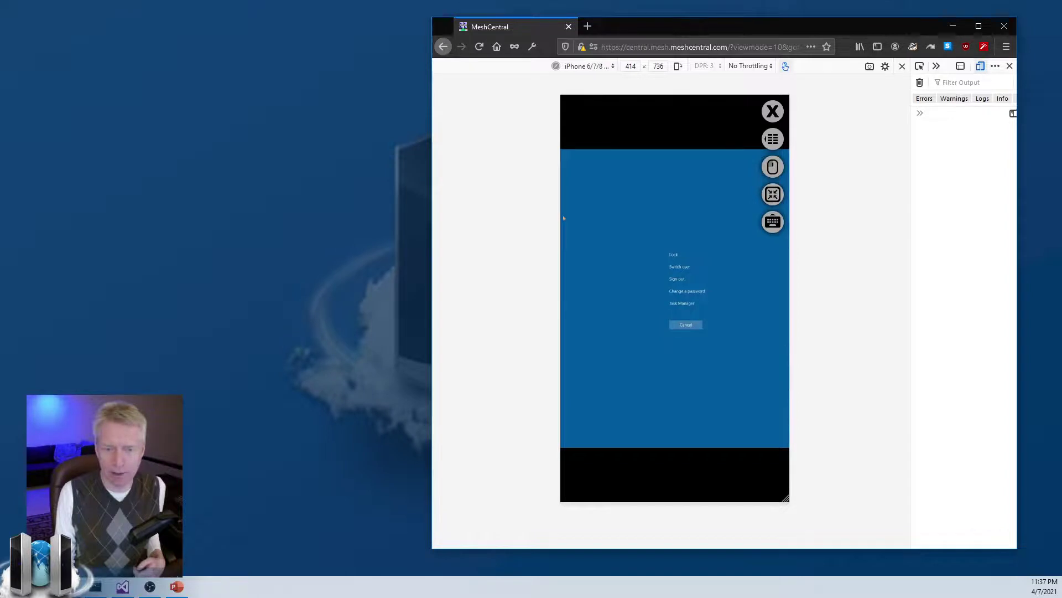
pyautogui.click(688, 325)
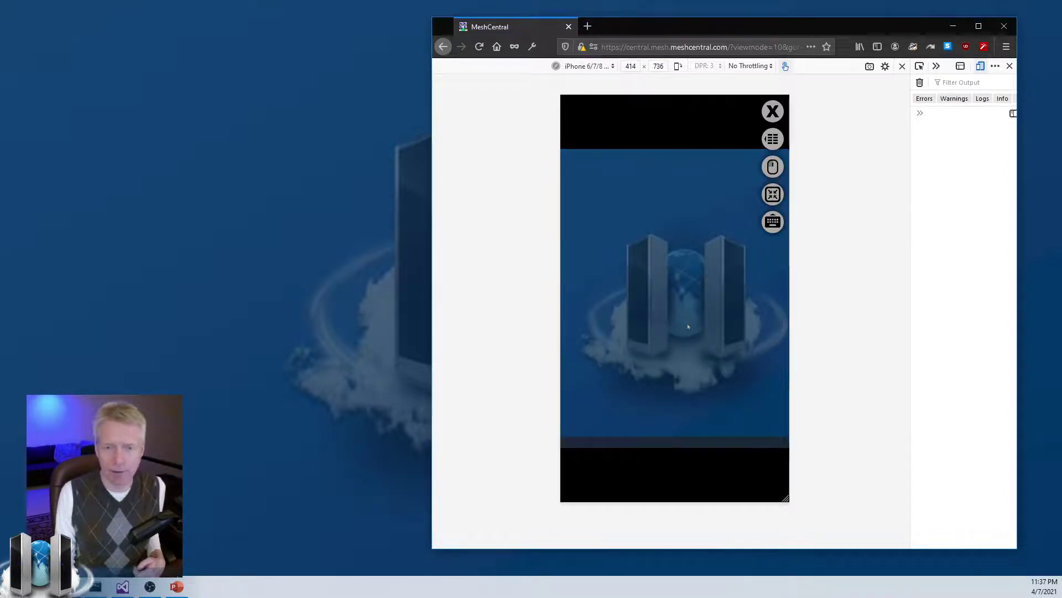
# Open the remote Start menu with a shortcut key, then close it
pyautogui.click(773, 140)
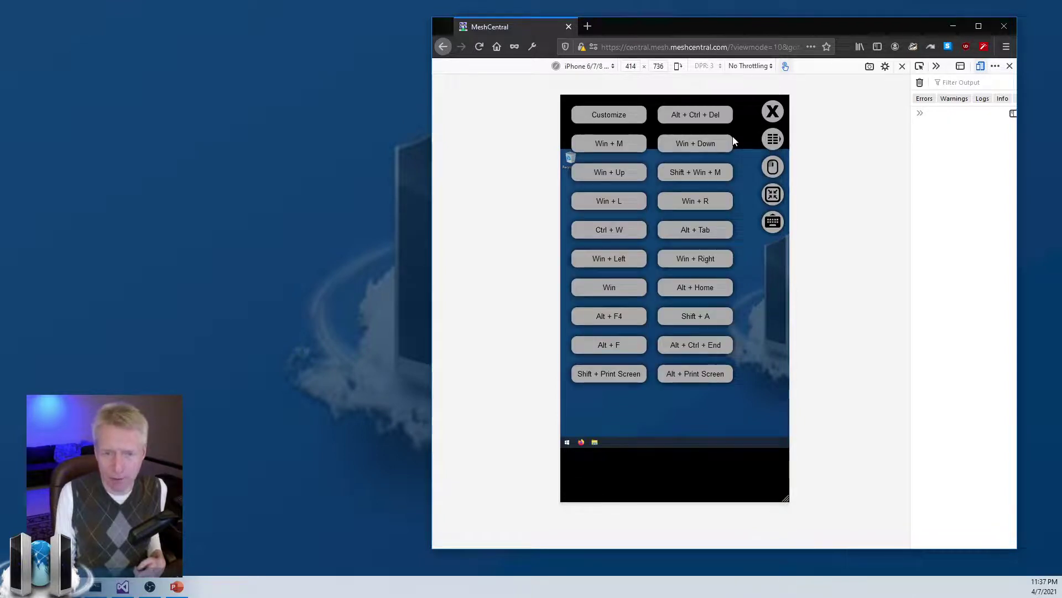
pyautogui.click(612, 289)
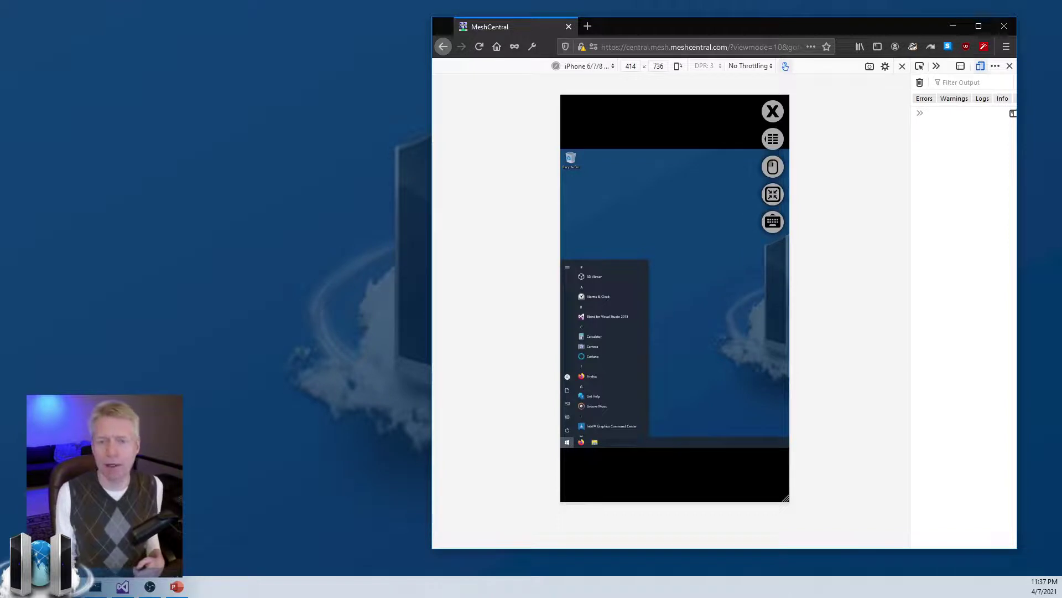
pyautogui.click(714, 191)
# Browse Keyboard Shortcuts Customization, leaving the new shortcut key at None
pyautogui.click(773, 138)
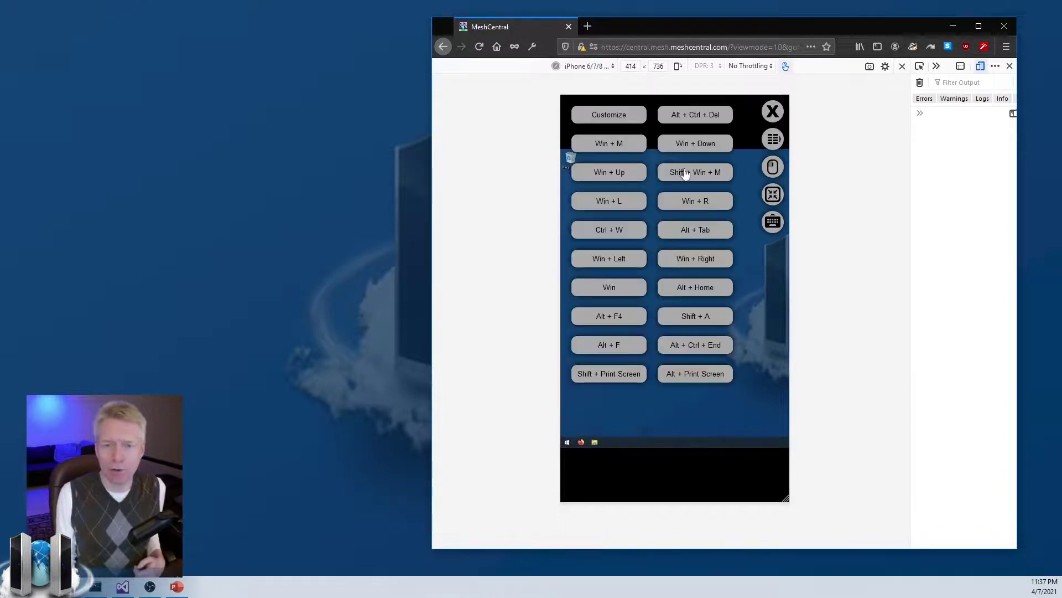
pyautogui.click(615, 114)
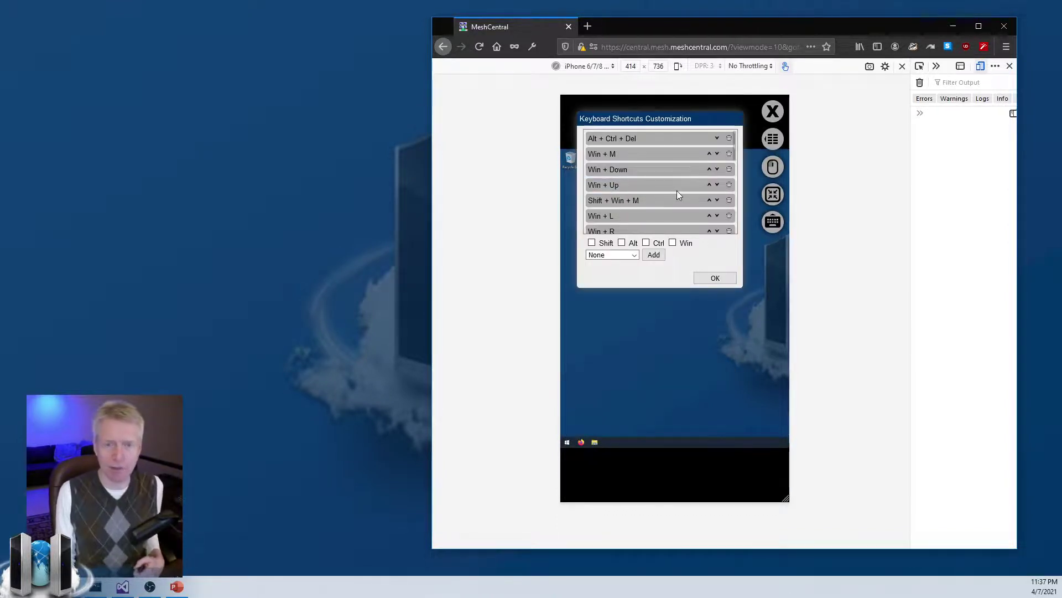
pyautogui.scroll(-3, 676, 190)
pyautogui.scroll(3, 677, 190)
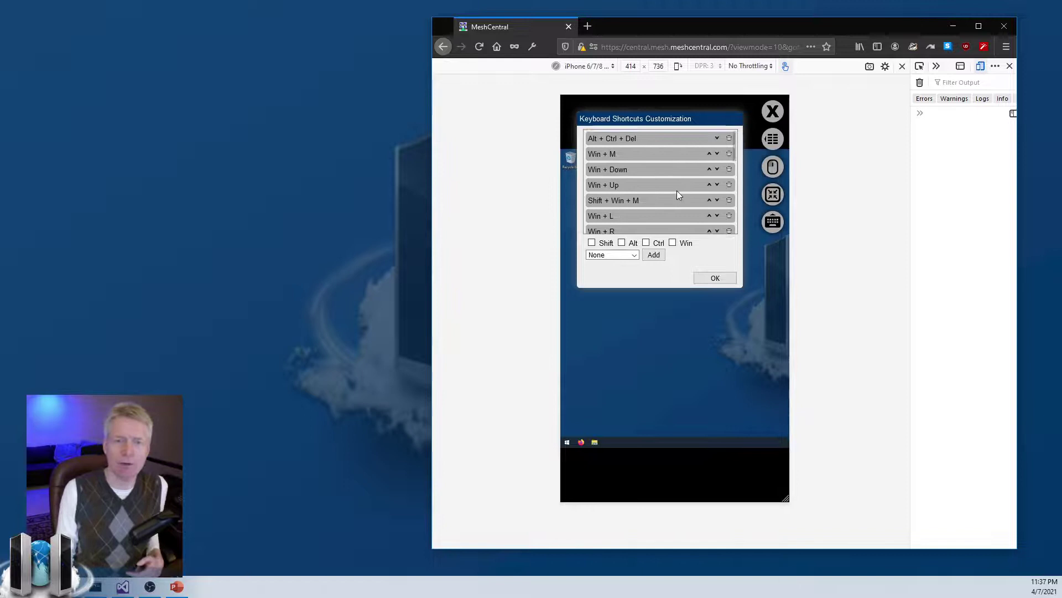
pyautogui.click(621, 256)
pyautogui.click(621, 257)
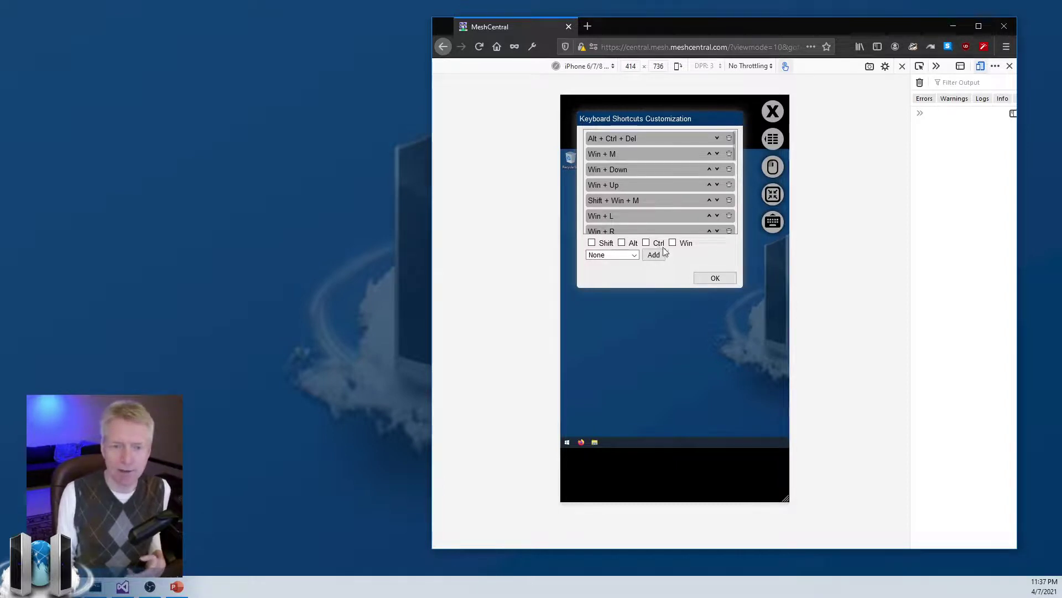
# Close the customization unchanged with OK, then reopen and hide the shortcut grid
pyautogui.scroll(-5, 692, 199)
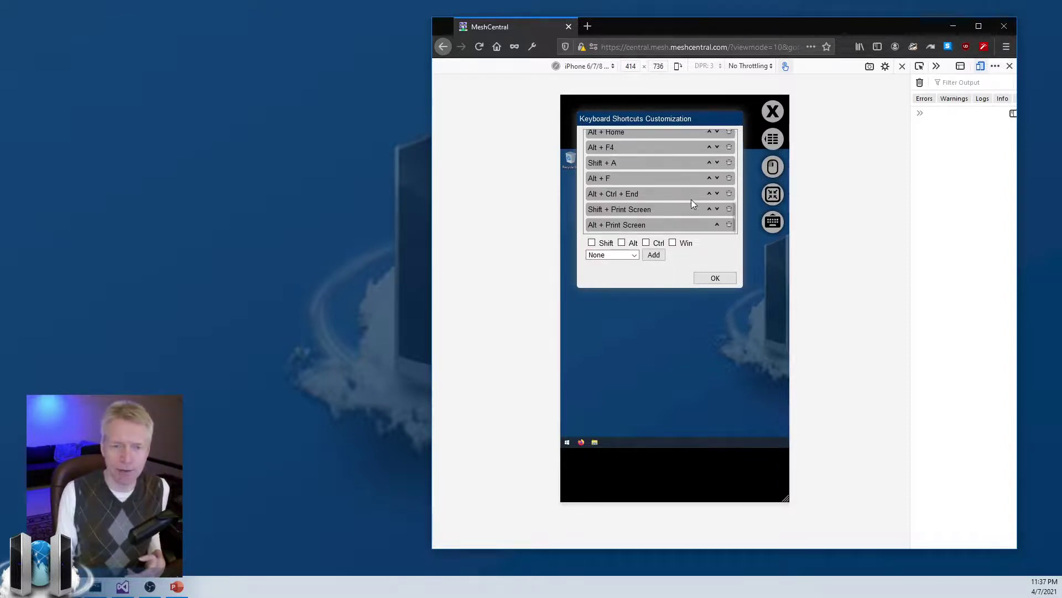
pyautogui.click(714, 279)
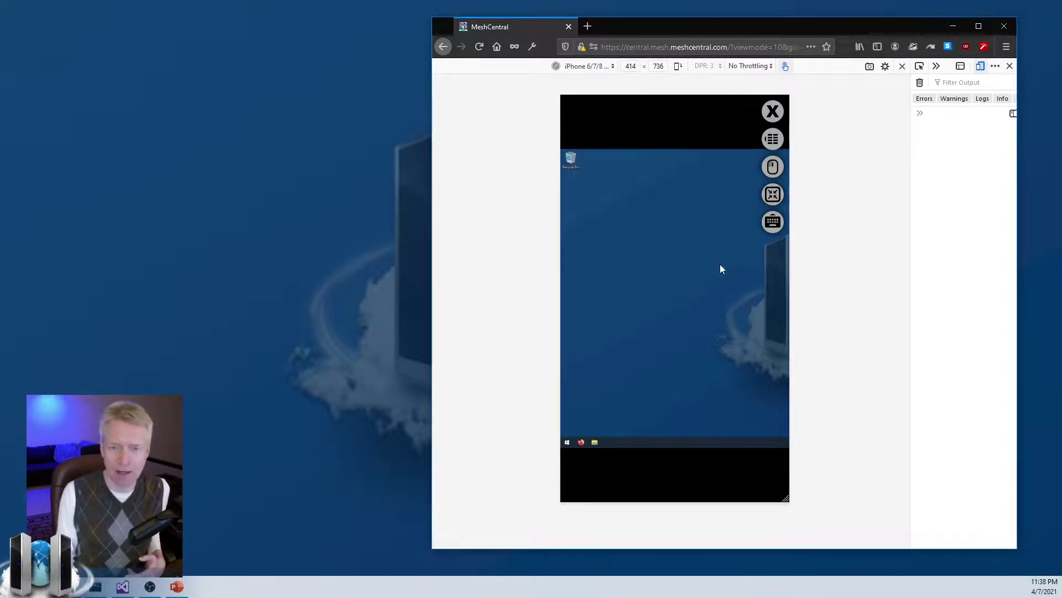
pyautogui.click(773, 140)
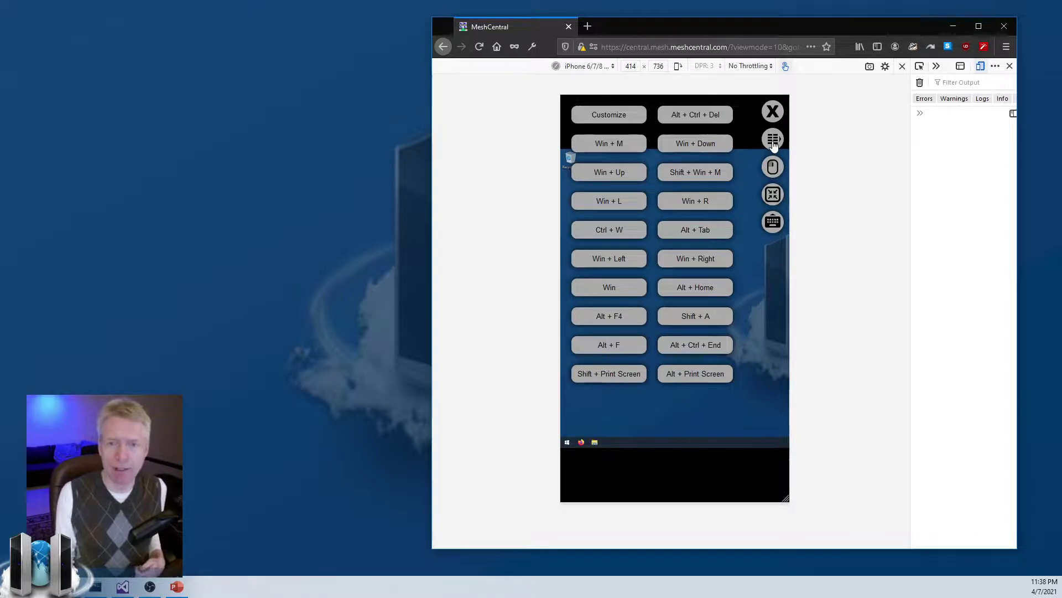
pyautogui.click(773, 141)
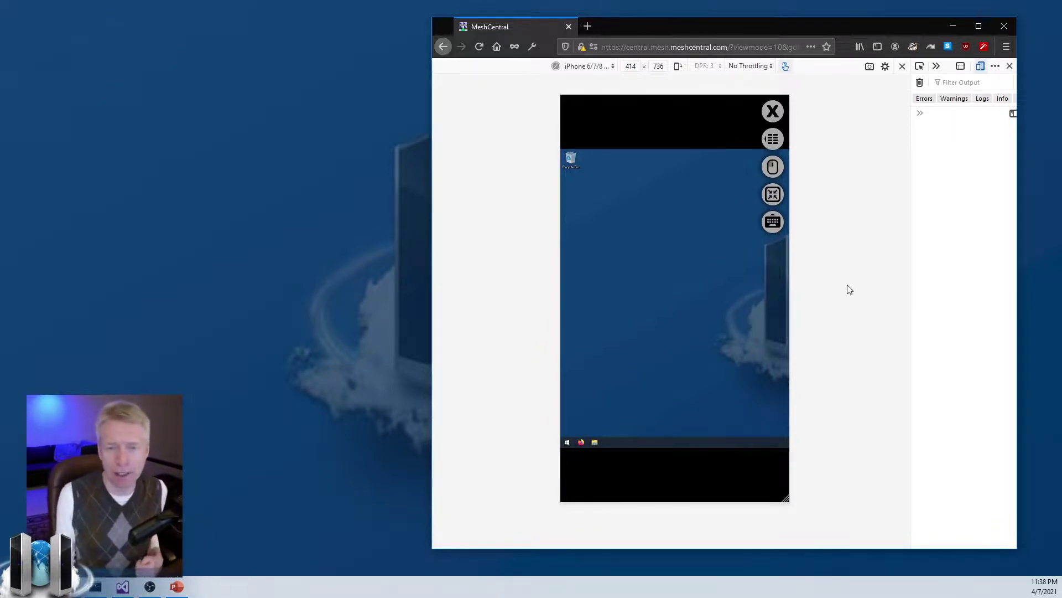
# Exit full screen, then disconnect, reconnect and disconnect the AmtMachine15 remote desktop
pyautogui.click(773, 113)
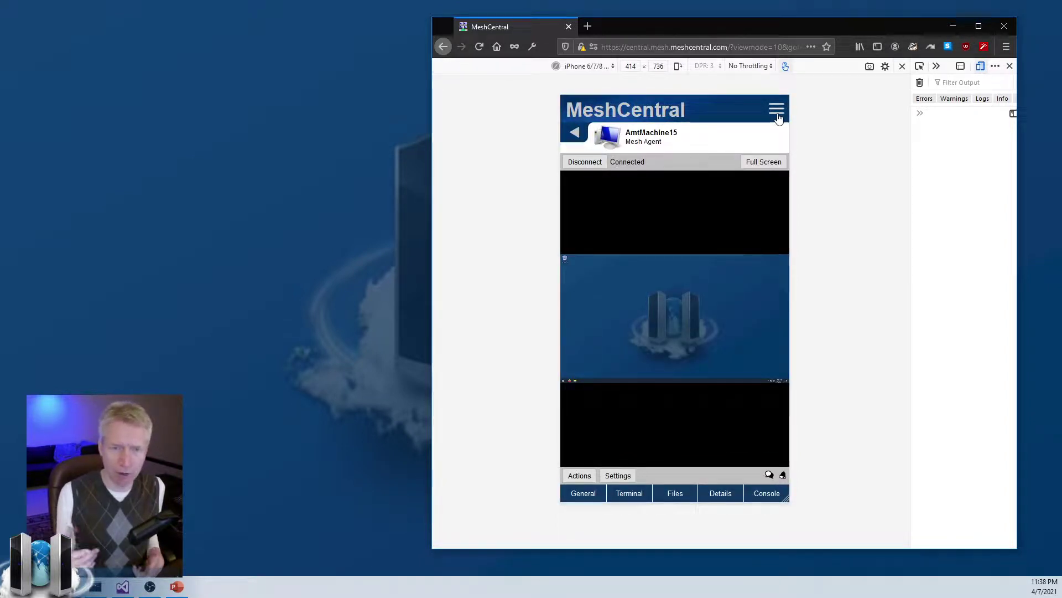
pyautogui.click(588, 163)
pyautogui.click(590, 167)
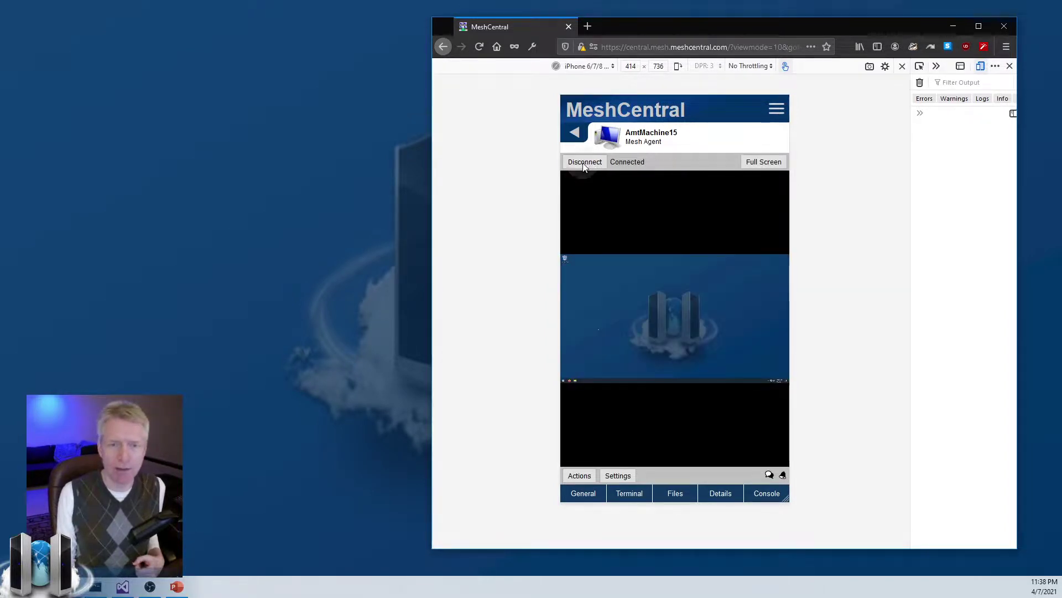
pyautogui.click(582, 167)
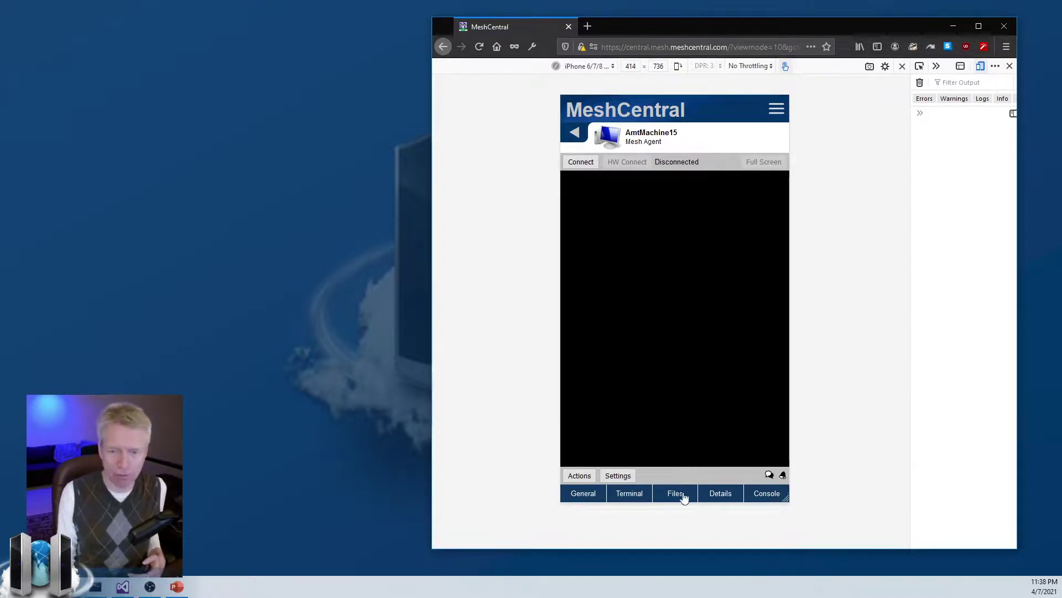
# Connect a terminal session to AmtMachine15 and show it full screen
pyautogui.click(642, 501)
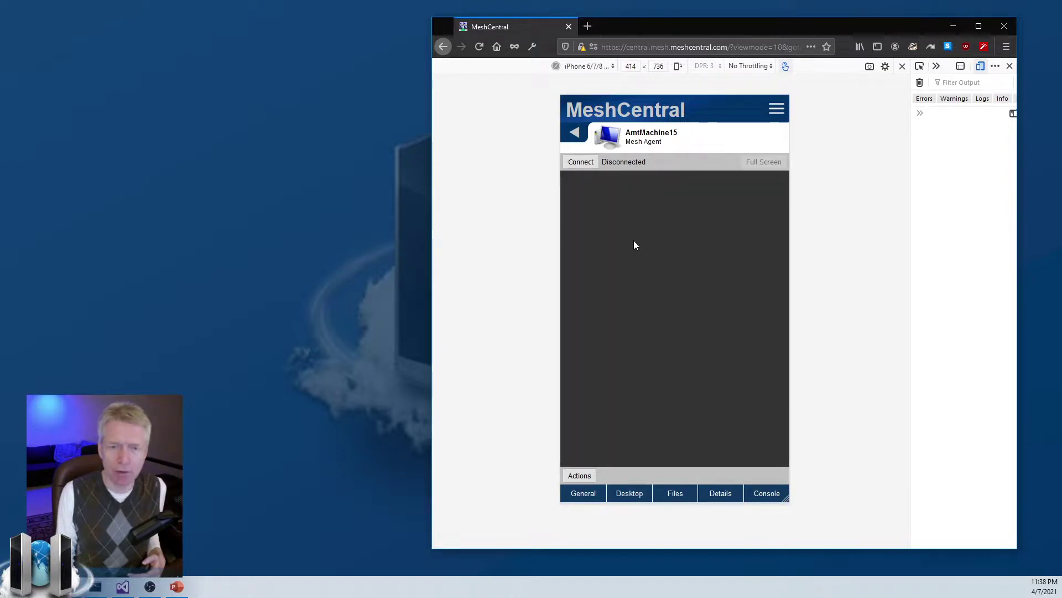
pyautogui.click(581, 162)
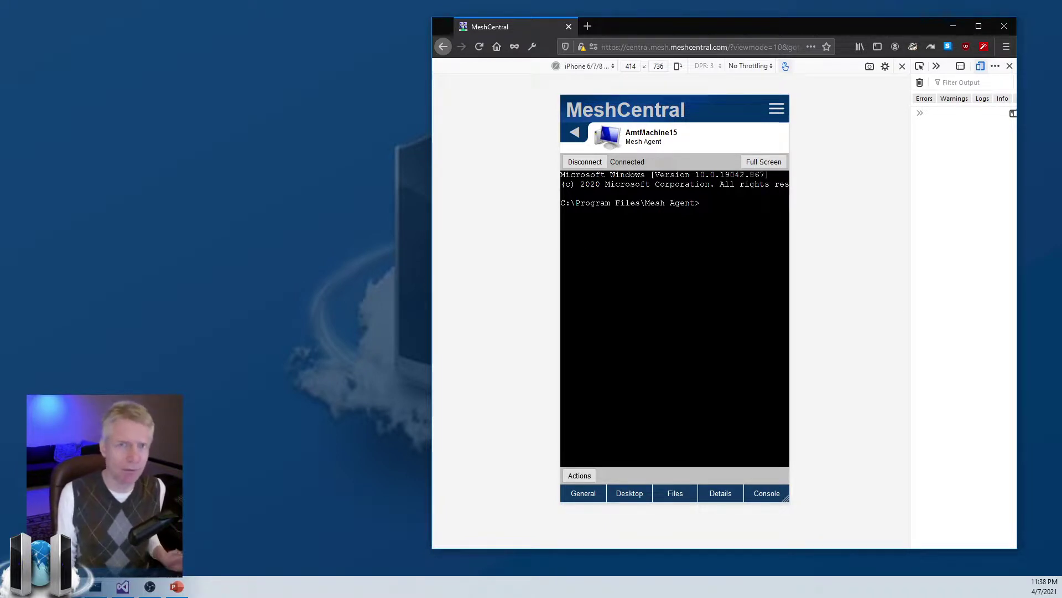
pyautogui.click(754, 161)
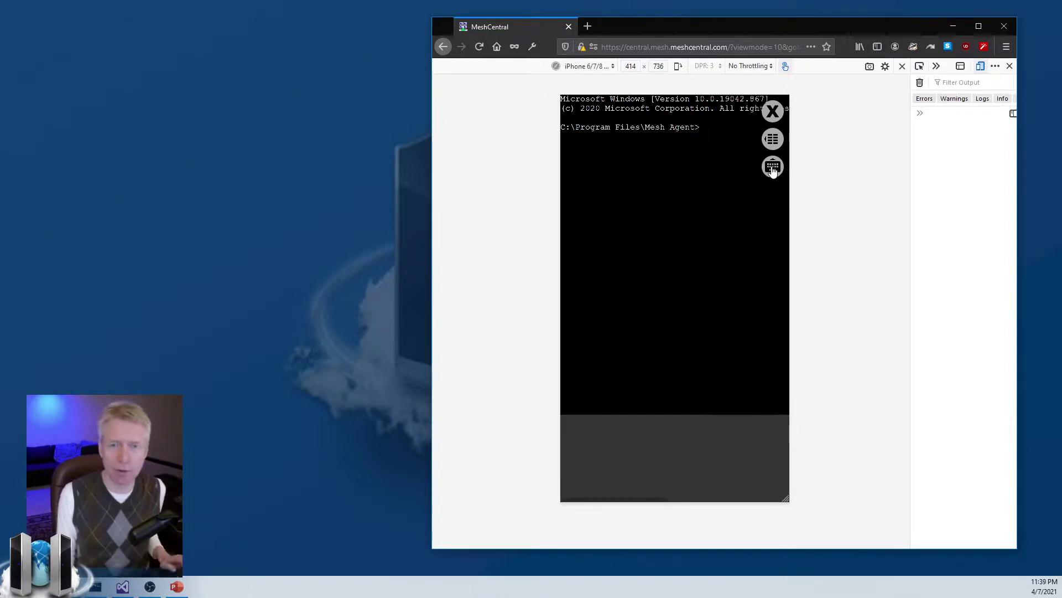
# Send Ctrl+C and Ctrl+E to the terminal from the control-key grid
pyautogui.click(777, 141)
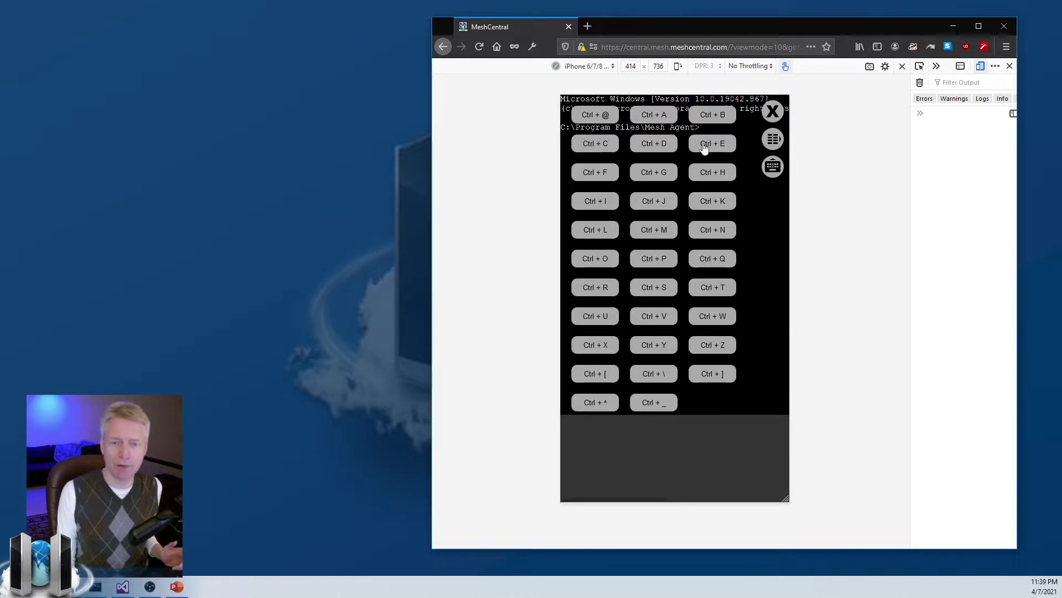
pyautogui.click(599, 145)
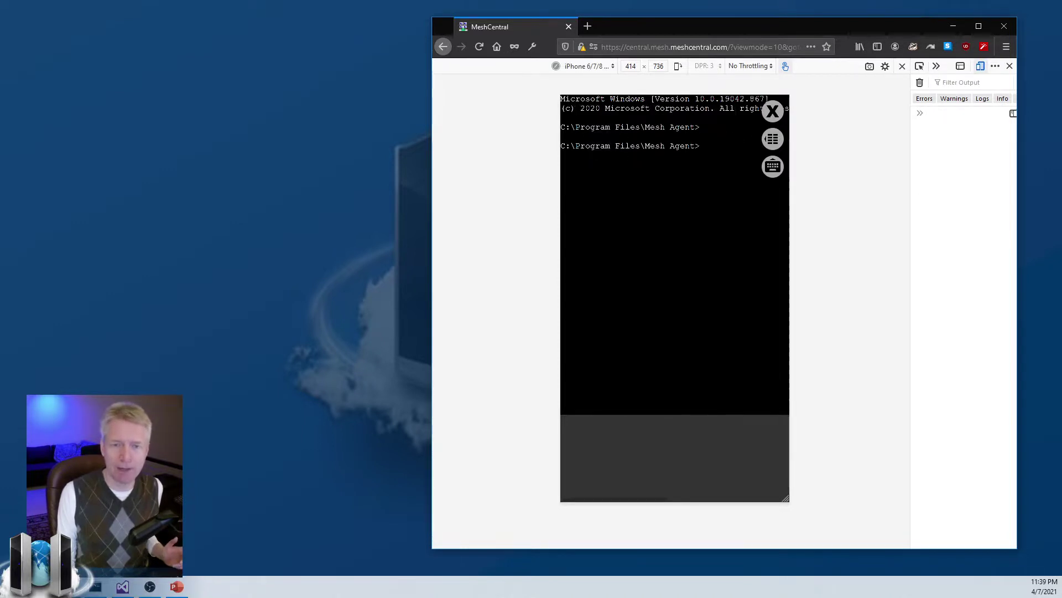
pyautogui.click(773, 139)
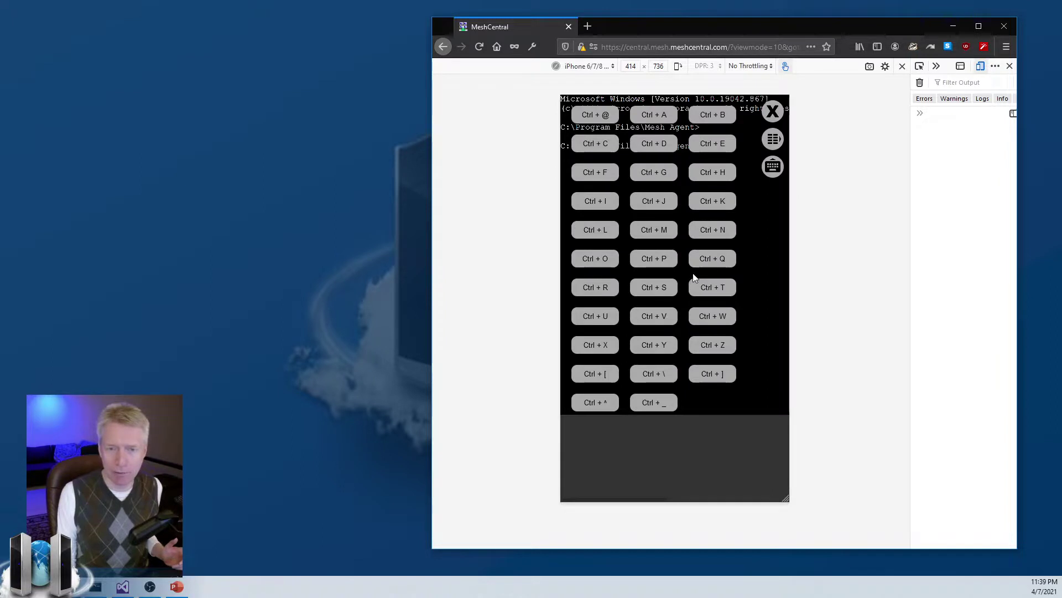
pyautogui.click(713, 147)
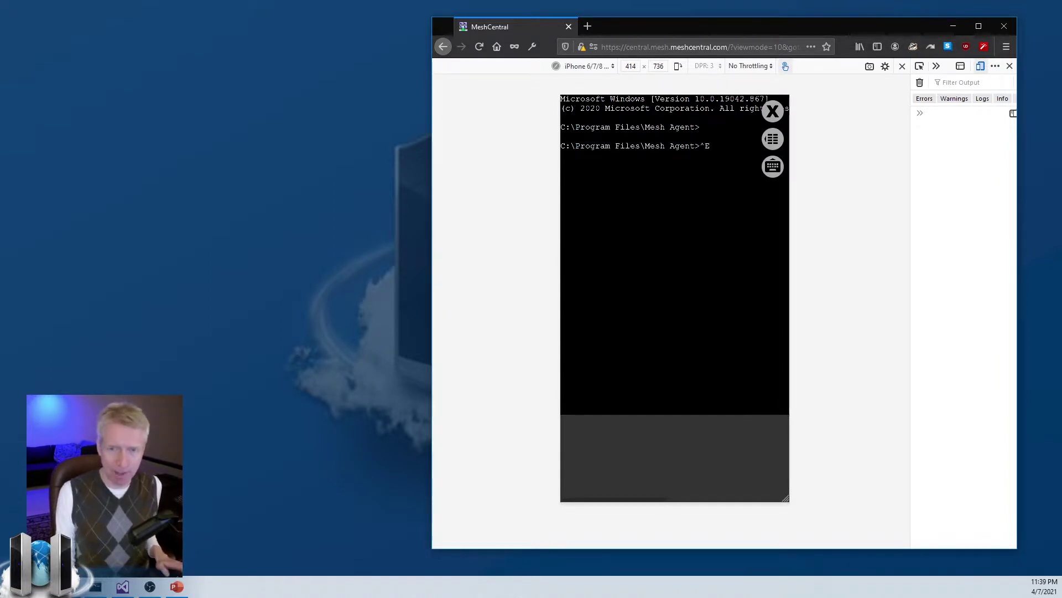
# Run dir, ls -la and dir /s in the terminal, then type dir again
pyautogui.write('ir')
pyautogui.press('Return')
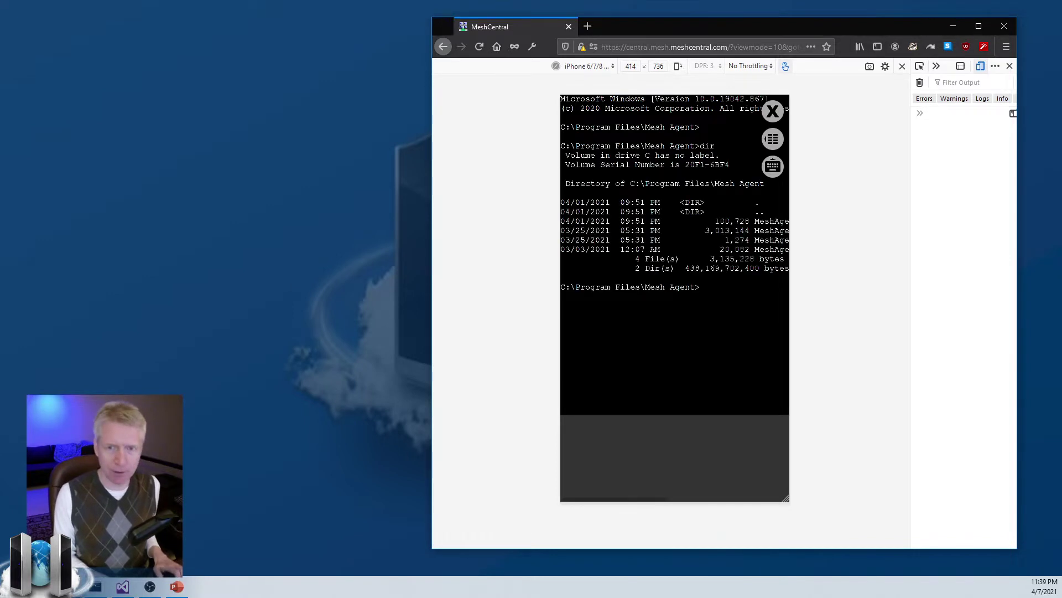
pyautogui.write('ls -la')
pyautogui.press('Return')
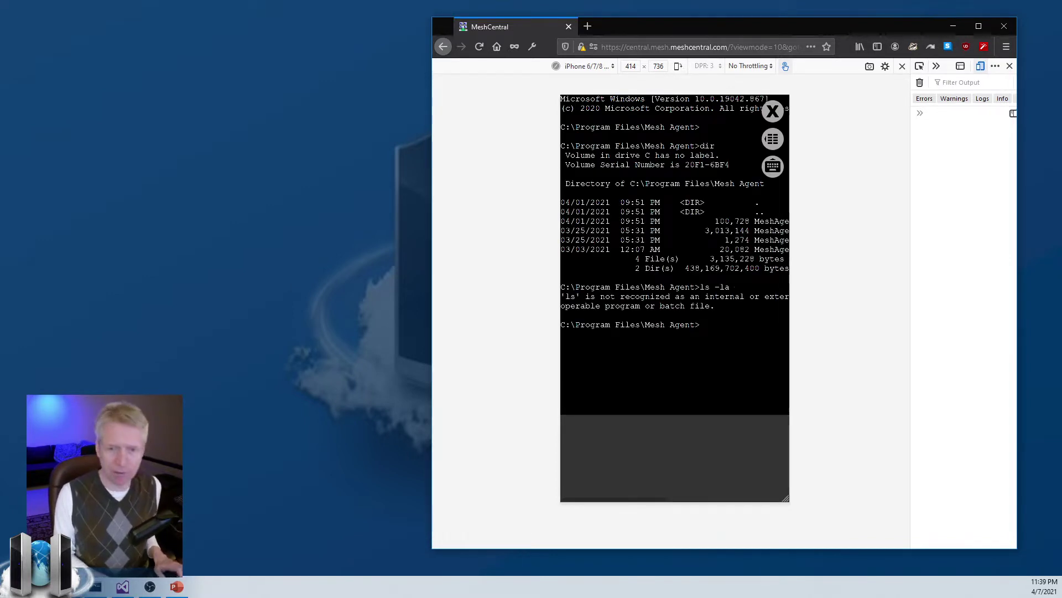
pyautogui.write('dir /s')
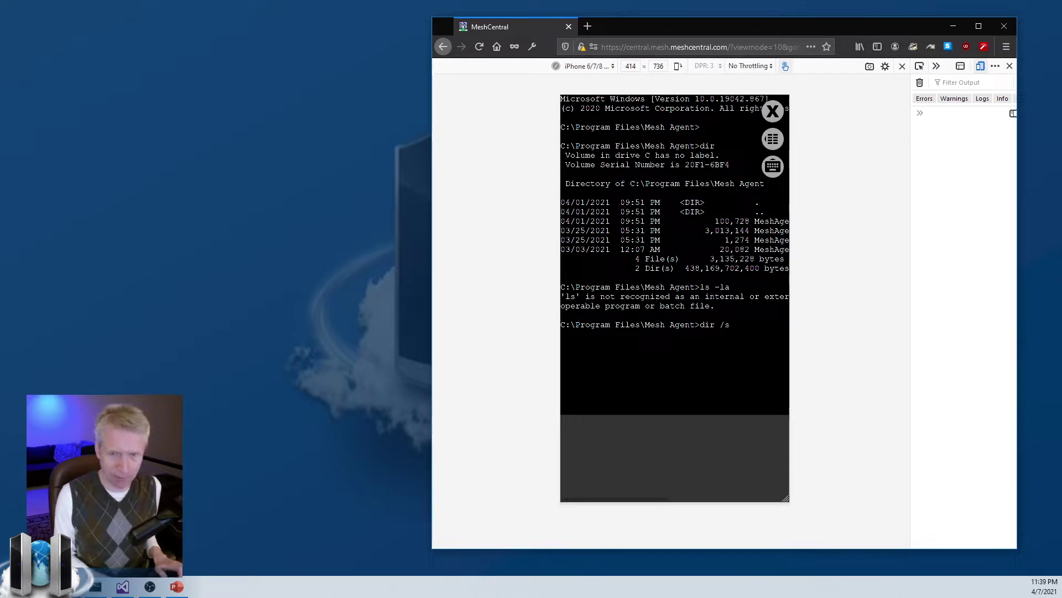
pyautogui.press('Return')
pyautogui.press('Return')
pyautogui.press('Return')
pyautogui.press('Return')
pyautogui.press('Return')
pyautogui.press('Return')
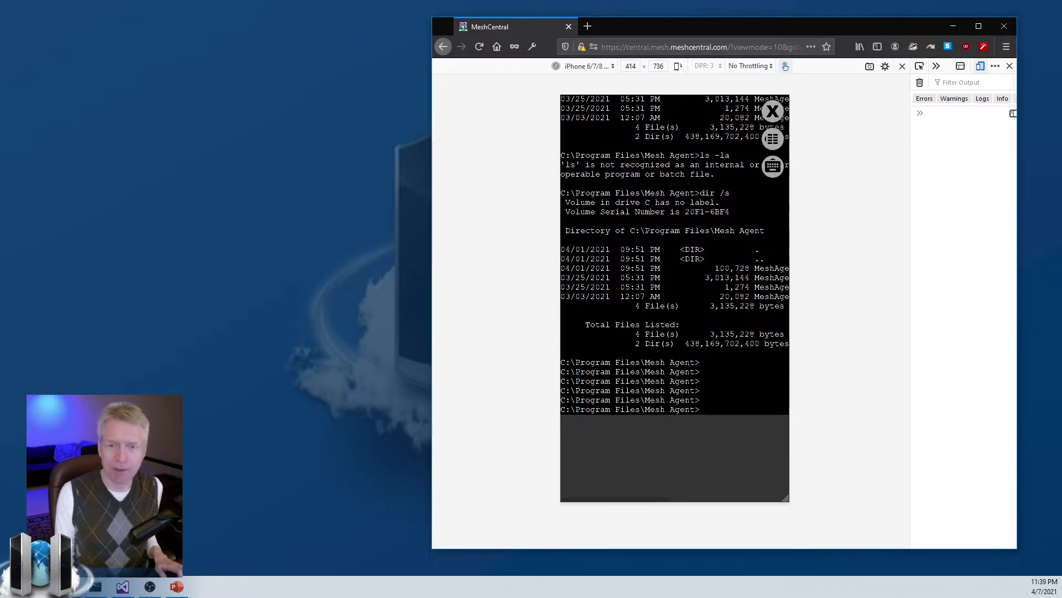
pyautogui.write('dir')
pyautogui.scroll(5, 675, 255)
pyautogui.scroll(-5, 675, 254)
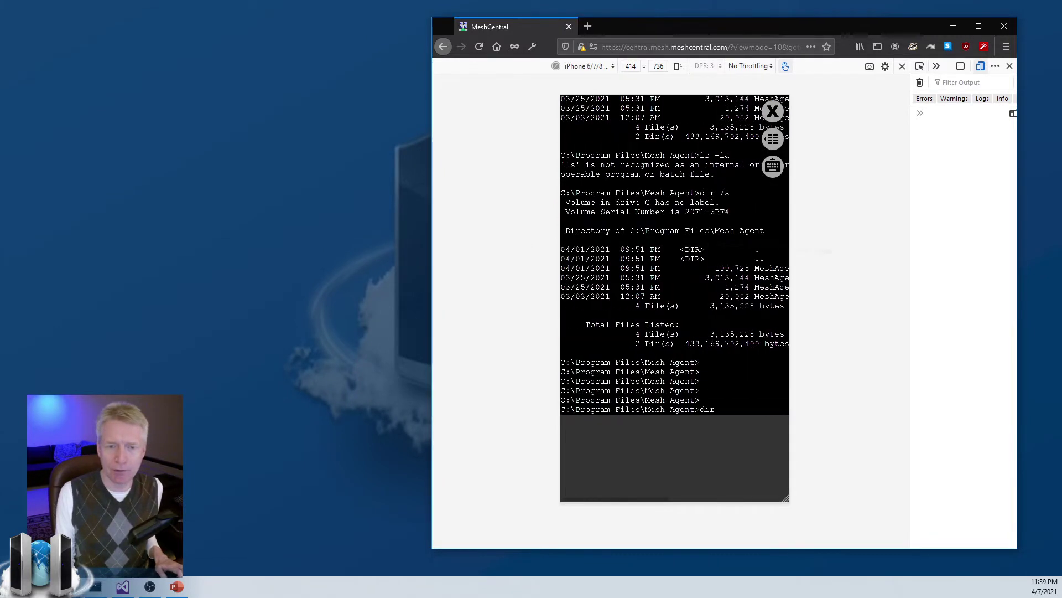
# Leave the full-screen terminal and go back to the device list
pyautogui.click(766, 113)
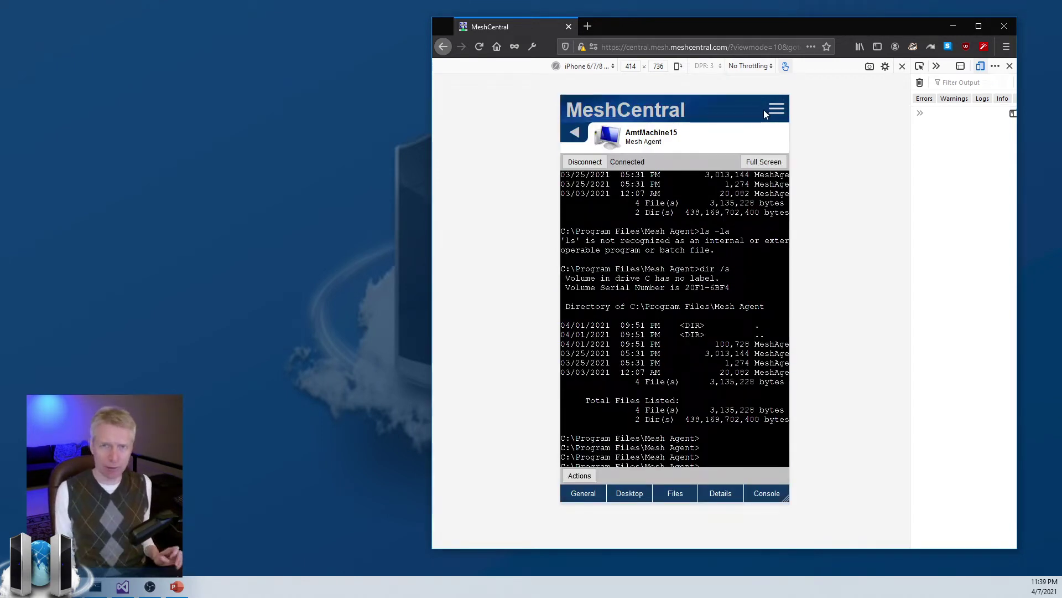
pyautogui.click(578, 136)
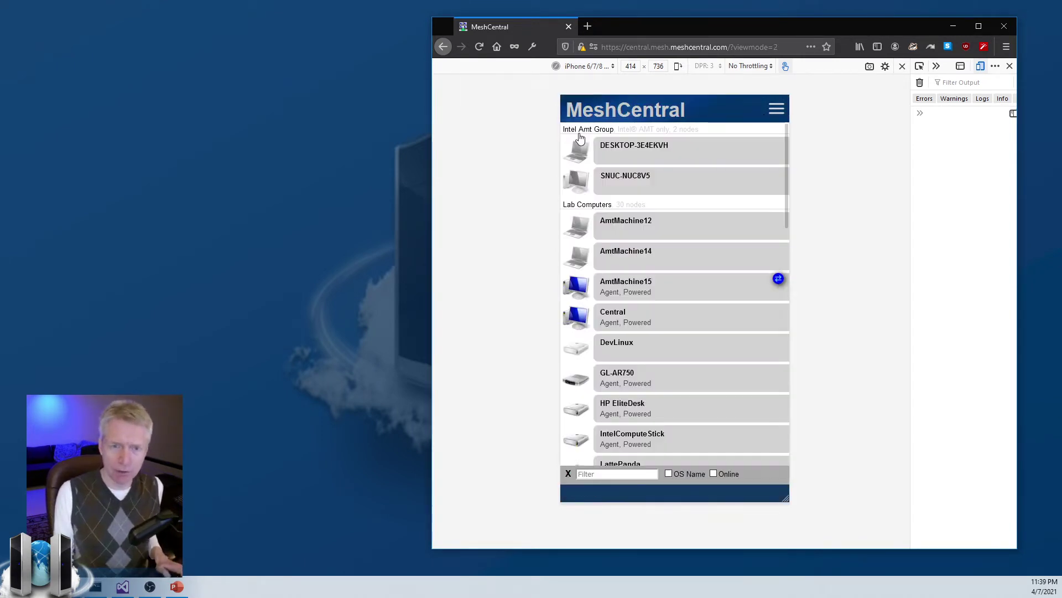